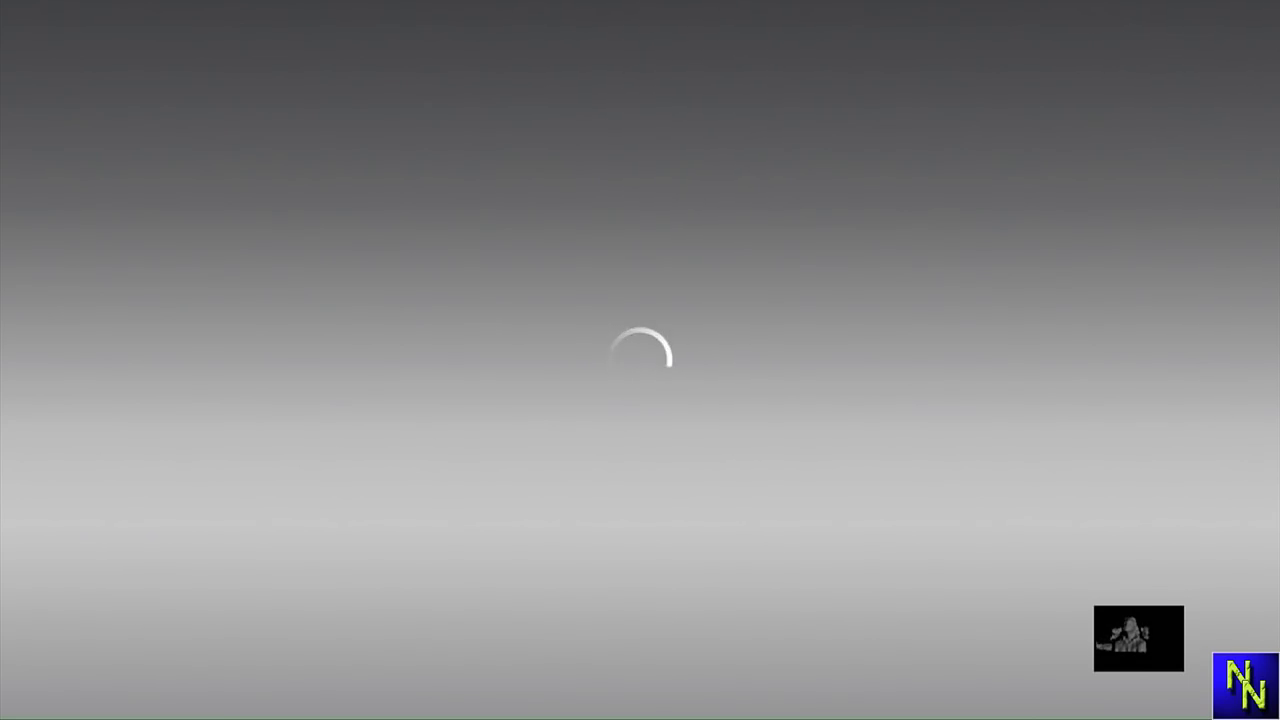
Open the hard drive's contents via System > Storage in the dashboard settings.
key("Right")
key("Right")
key("Right")
key("Right")
key("Right")
key("Right")
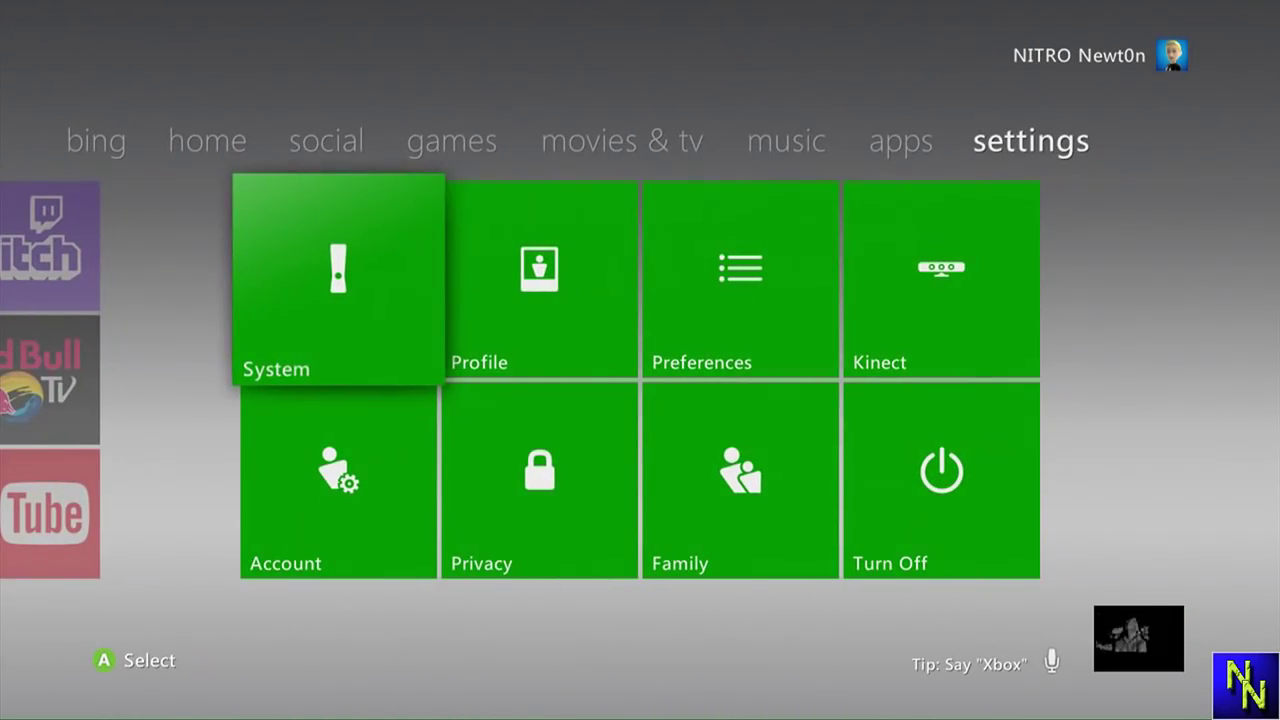
key("Return")
key("Down")
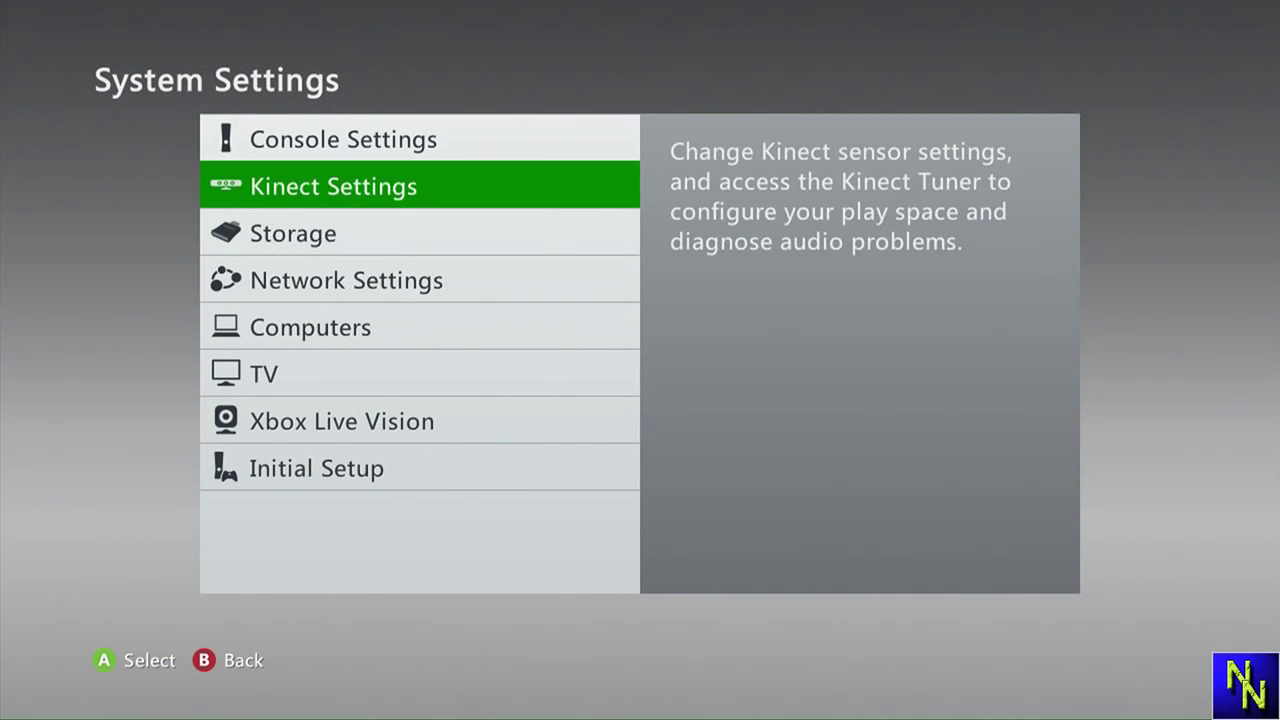
key("Down")
key("Return")
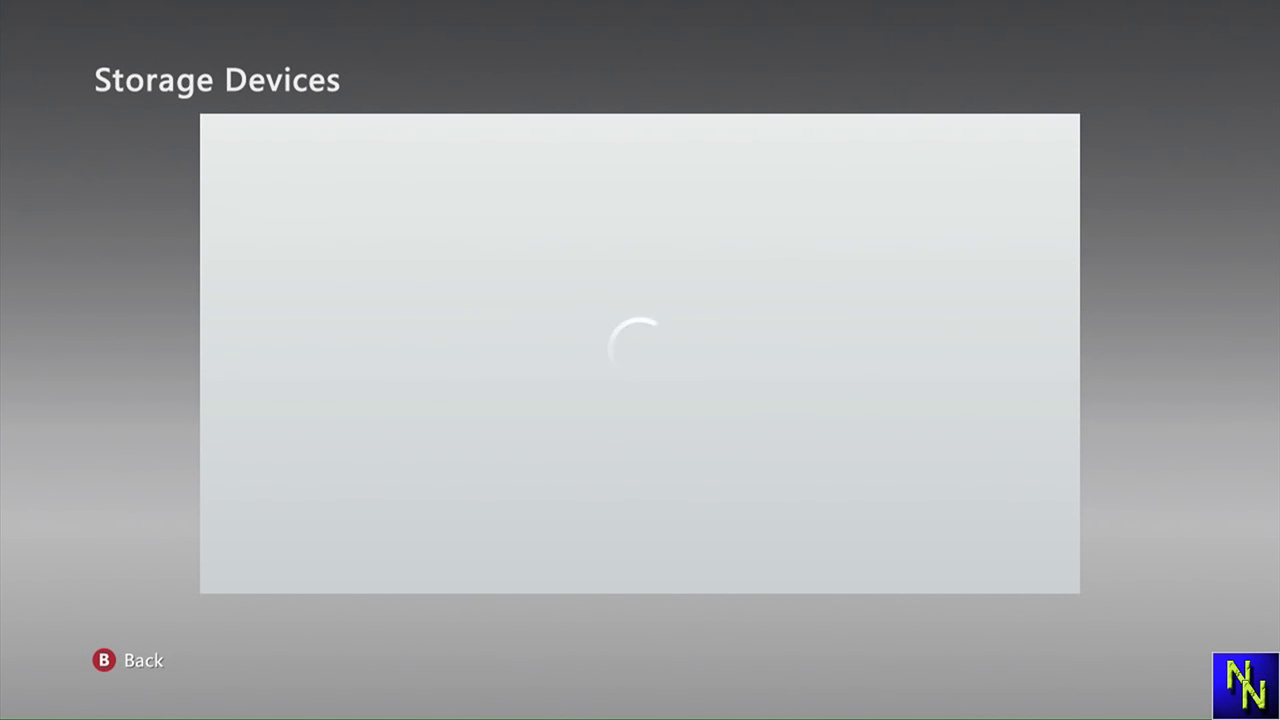
left_click(640, 272)
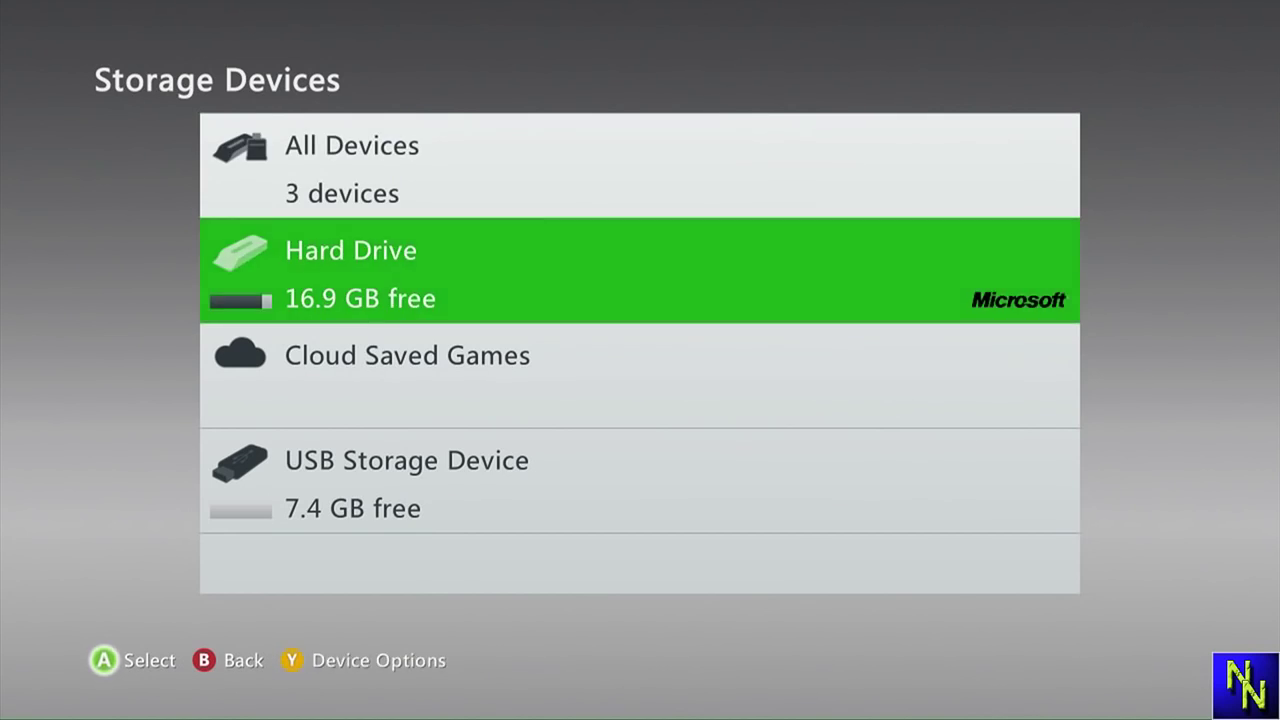
key("Return")
key("Return")
Go to Skate 3 under Games and Apps and open the 6 MB skater saved game.
key("Down")
key("Down")
key("Down")
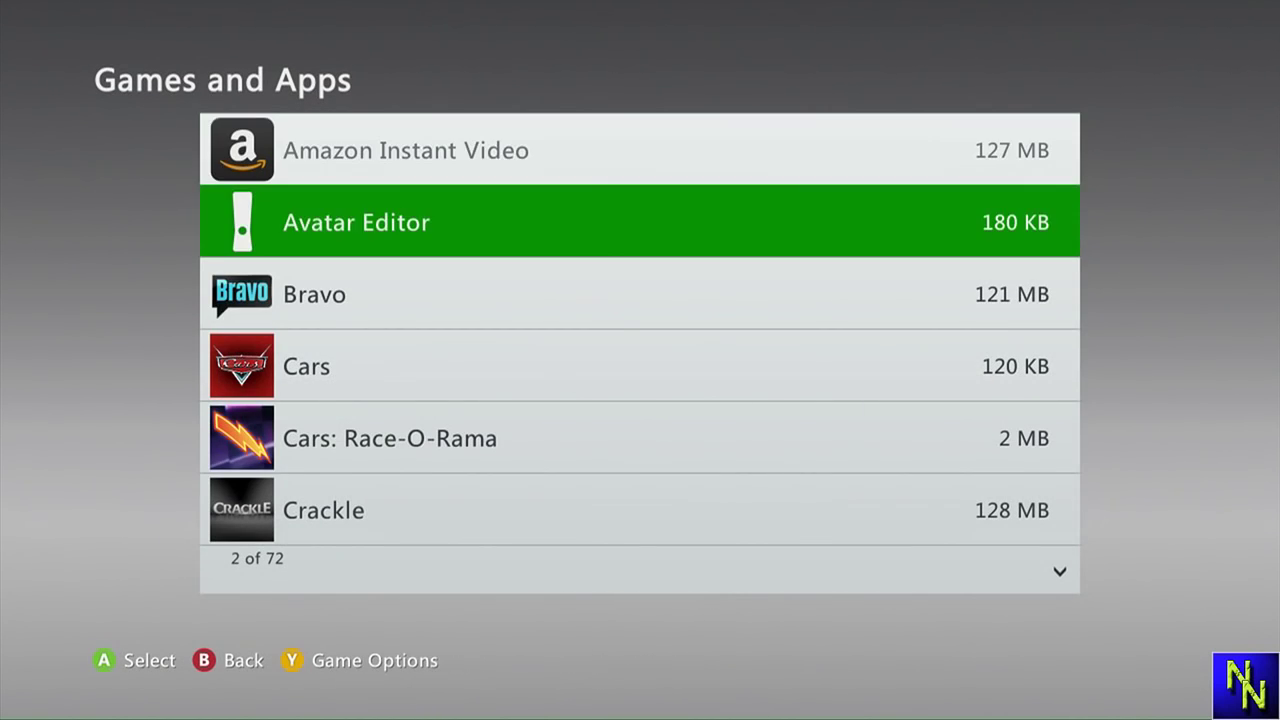
key("Down")
key("Down")
key("Down")
key("Down")
key("Down")
key("Down")
key("Down")
key("Down")
key("Down")
key("Down")
key("Down")
key("Down")
key("Down")
key("Down")
key("Down")
key("Down")
key("Down")
key("Down")
key("Down")
key("Down")
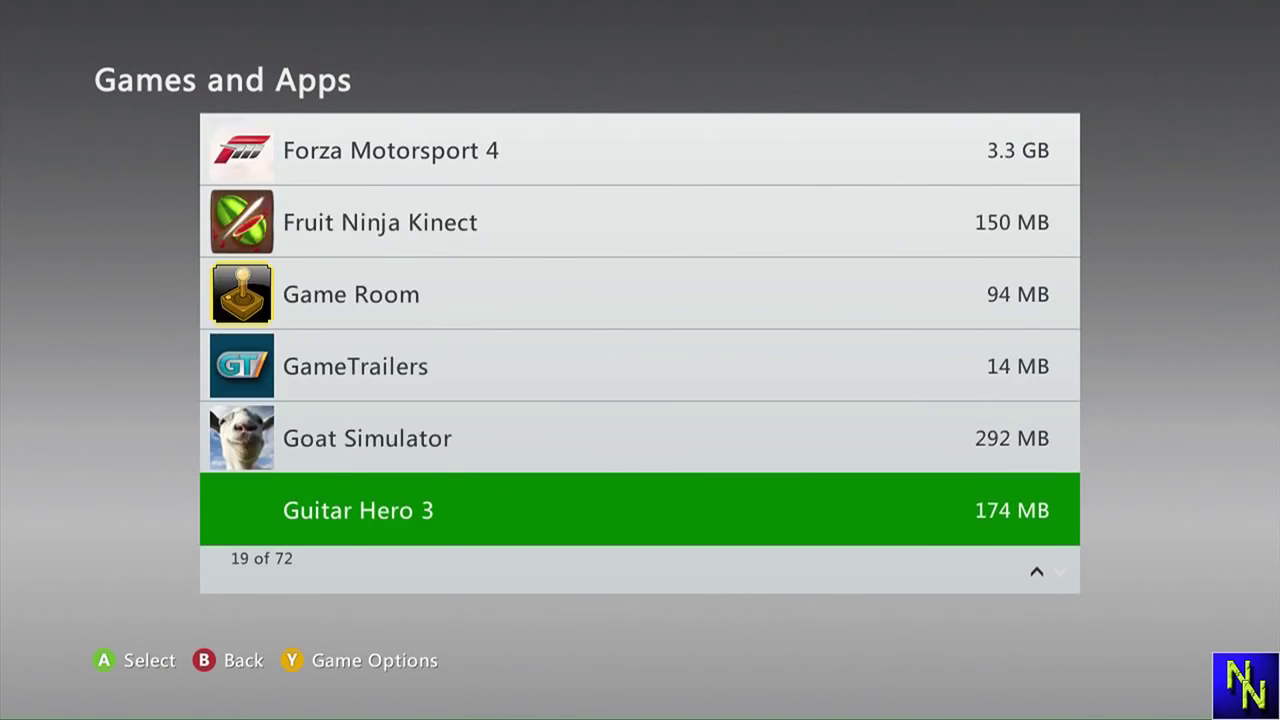
key("Down")
key("Down")
key("Down")
key("Down")
key("Down")
key("Down")
key("Down")
key("Down")
key("Down")
key("Down")
key("Down")
key("Down")
key("Down")
key("Down")
key("Down")
key("Down")
key("Down")
key("Down")
key("Down")
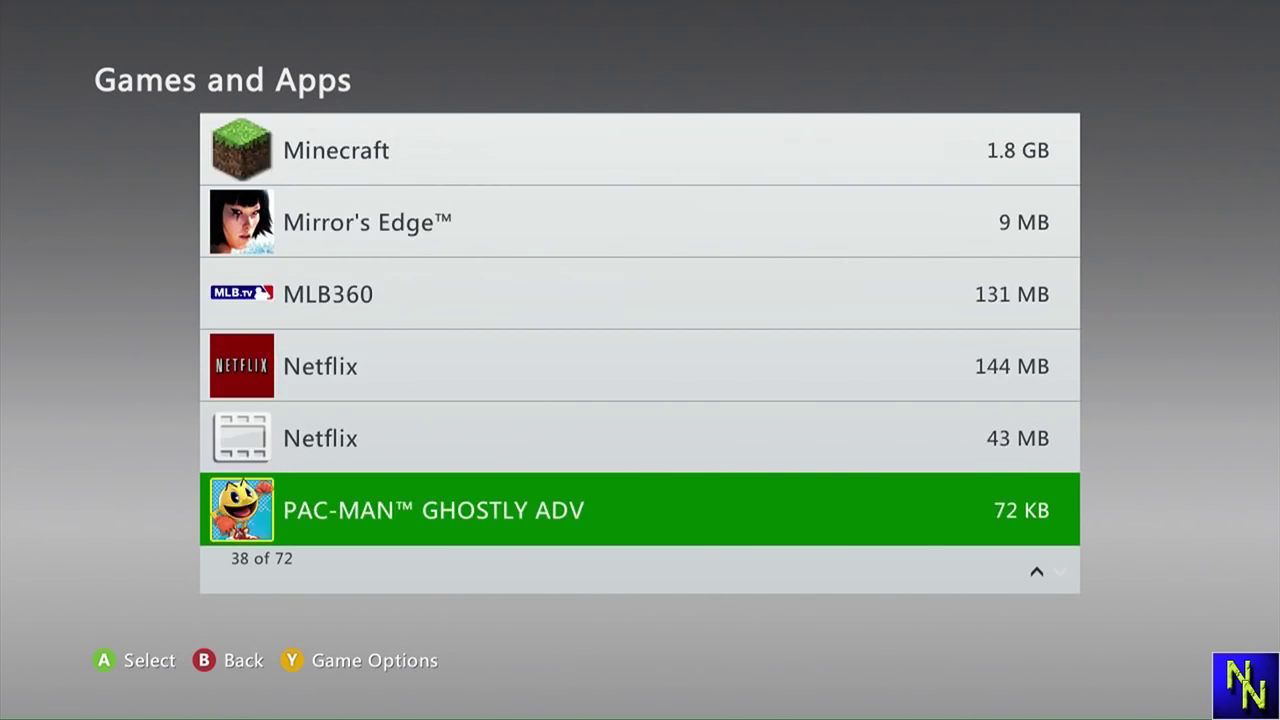
key("Down")
key("Down")
key("Down")
key("Down")
key("Down")
key("Down")
key("Up")
key("Up")
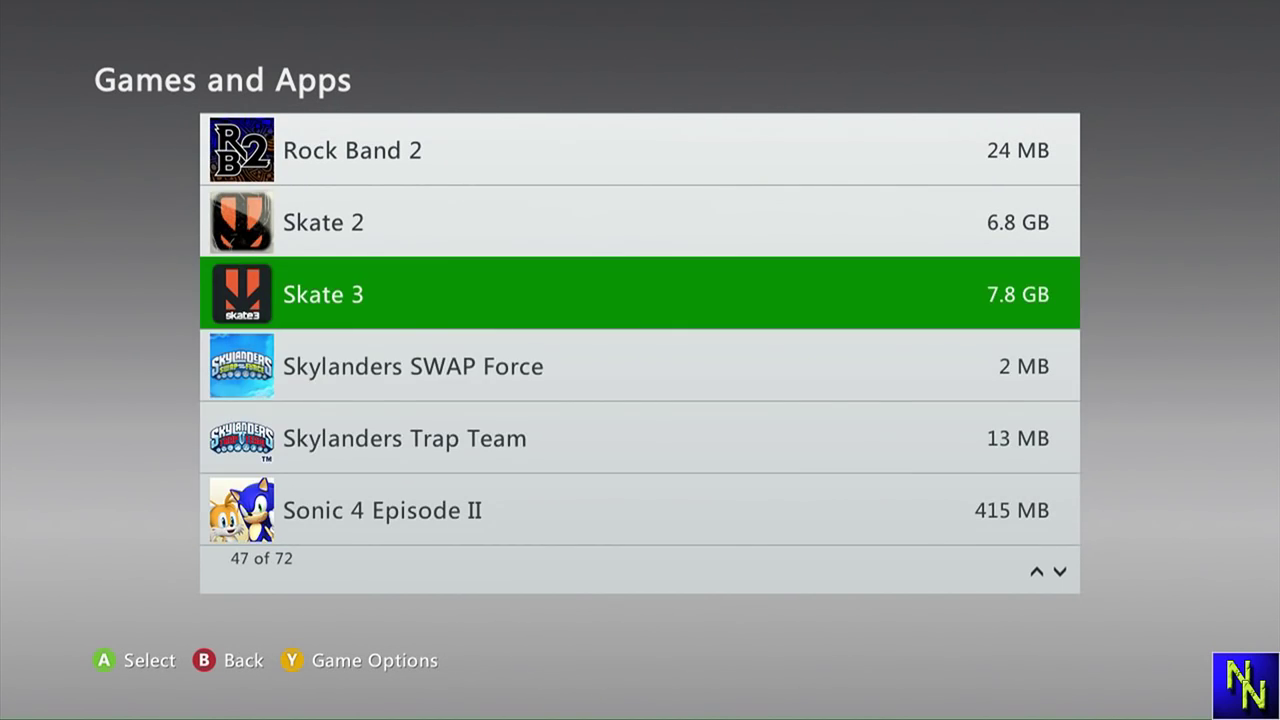
key("Return")
key("Down")
key("Down")
key("Down")
key("Down")
key("Down")
key("Down")
key("Down")
key("Down")
key("Down")
key("Down")
key("Down")
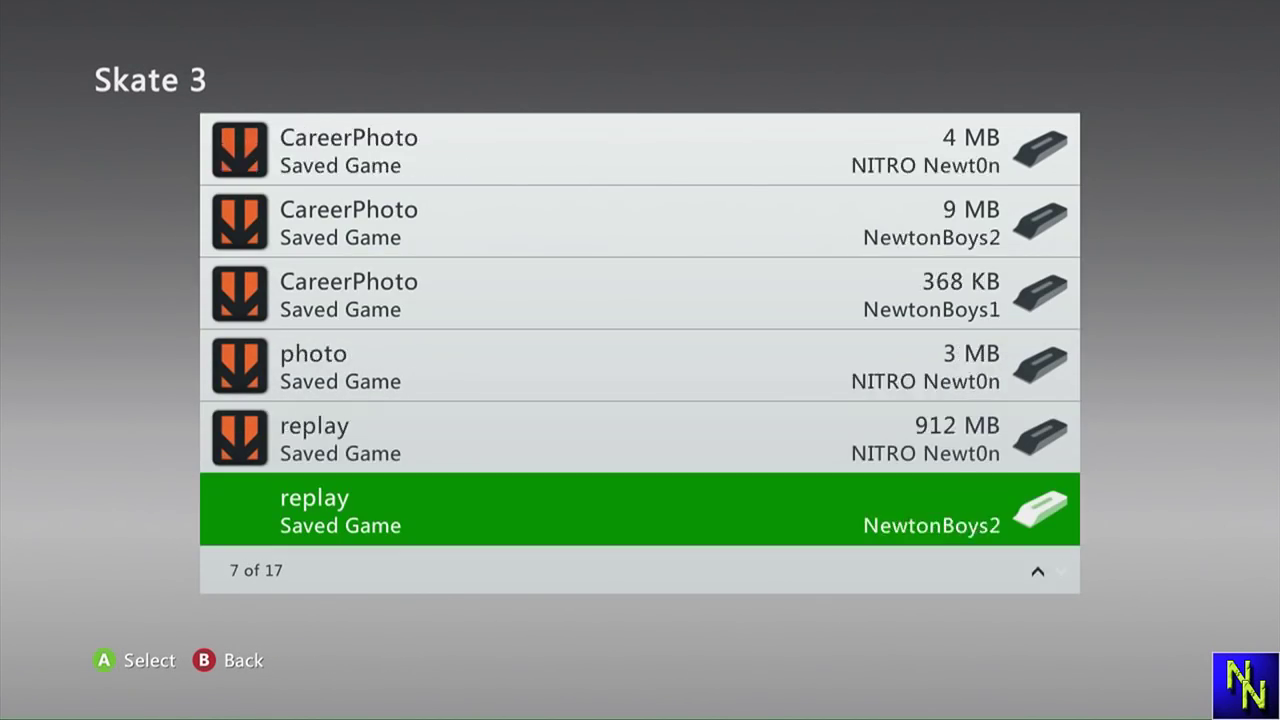
key("Up")
key("Up")
key("Down")
key("Down")
key("Down")
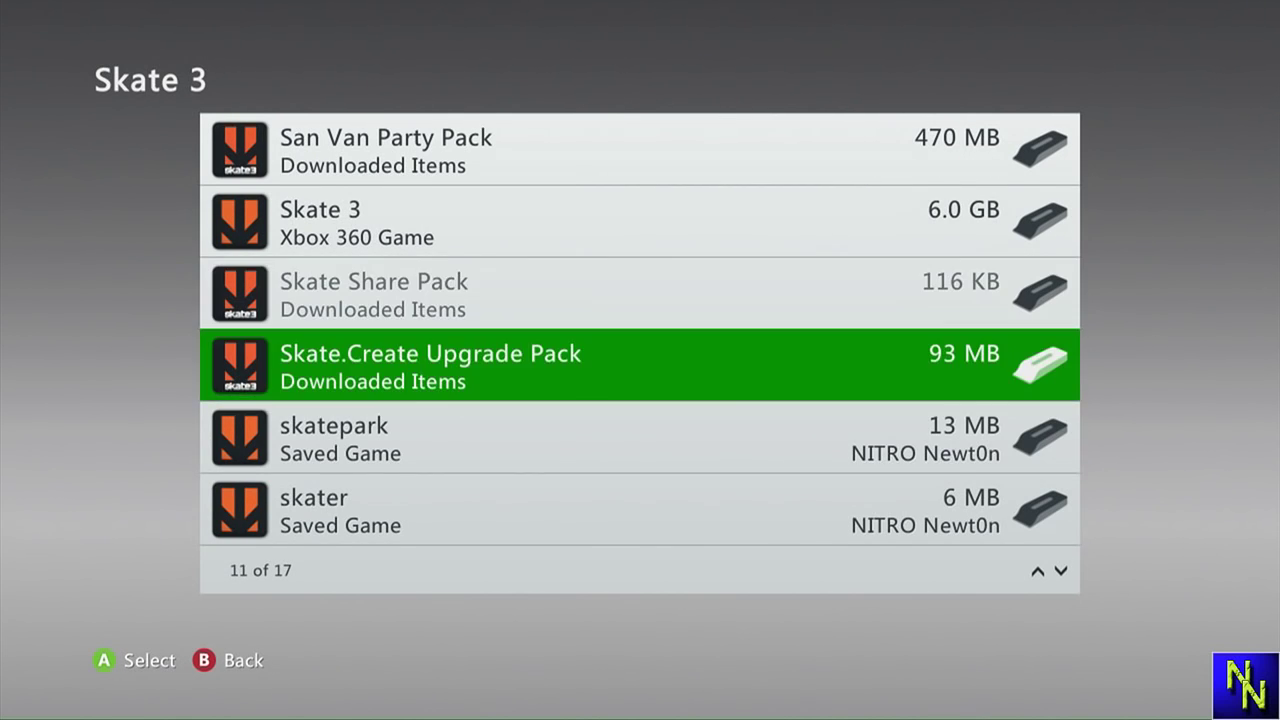
key("Return")
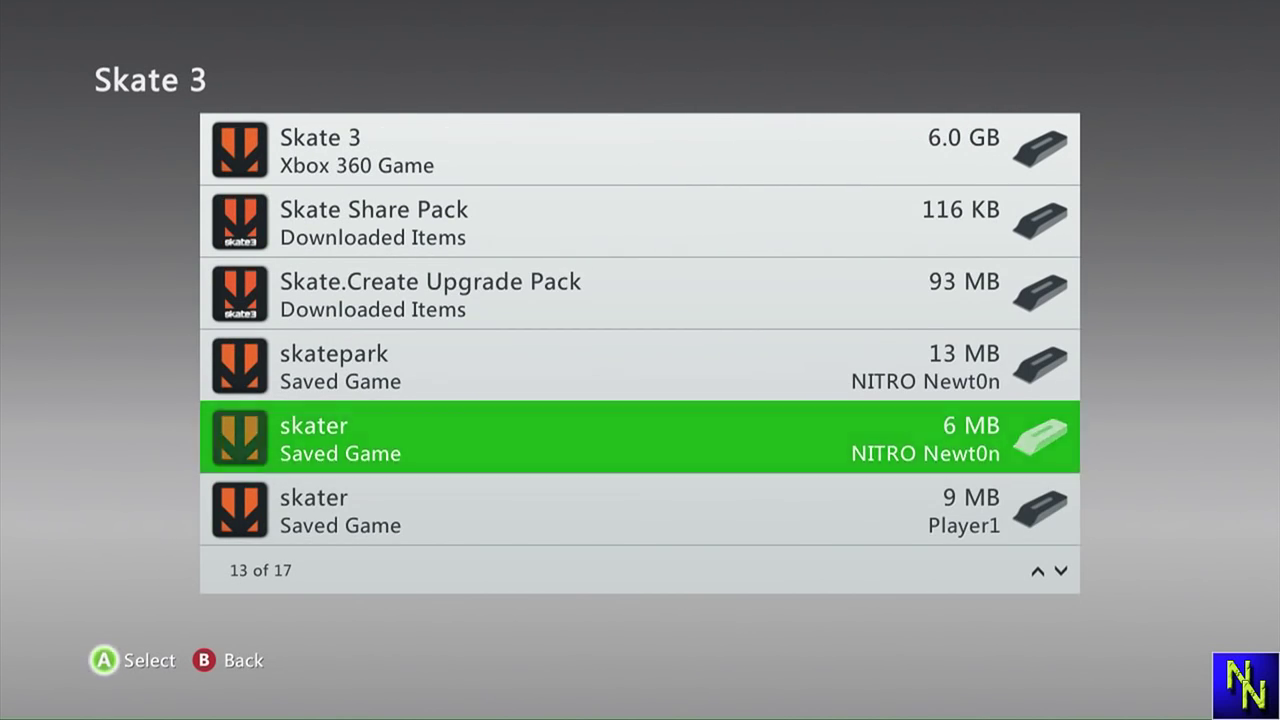
Copy the skater save to the USB Storage Device and return to the settings hub.
key("Down")
key("Up")
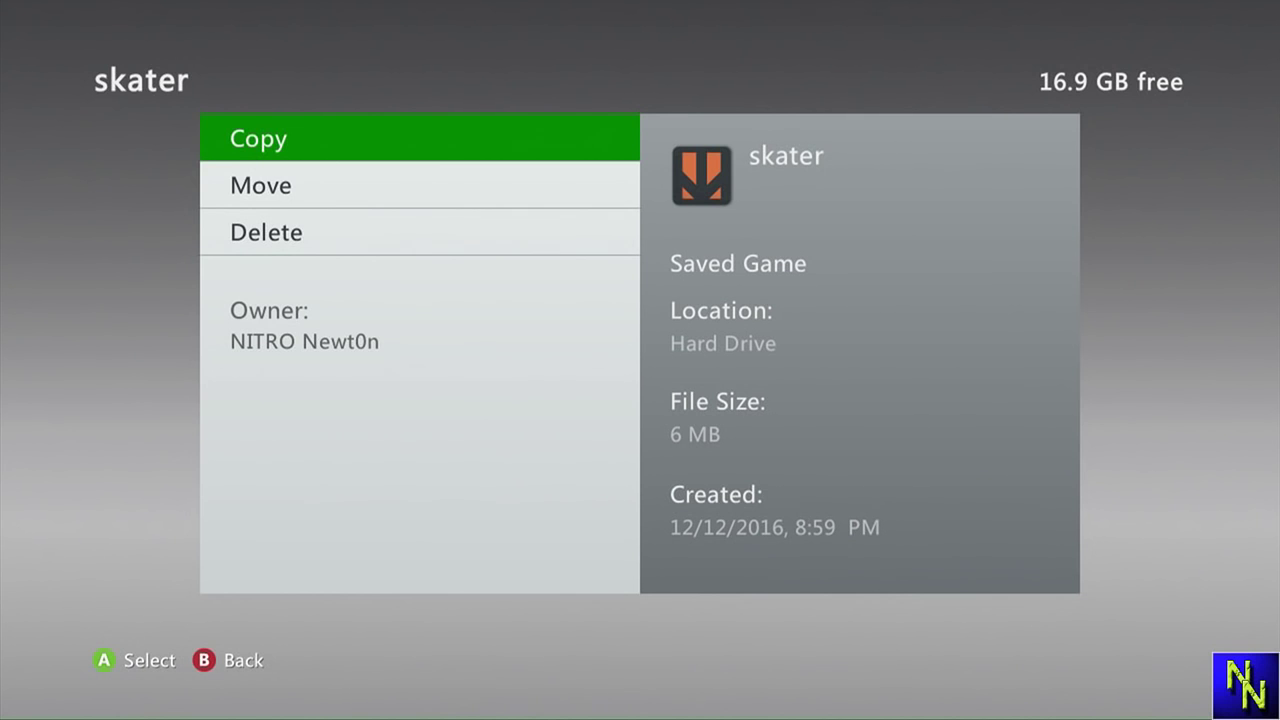
key("Return")
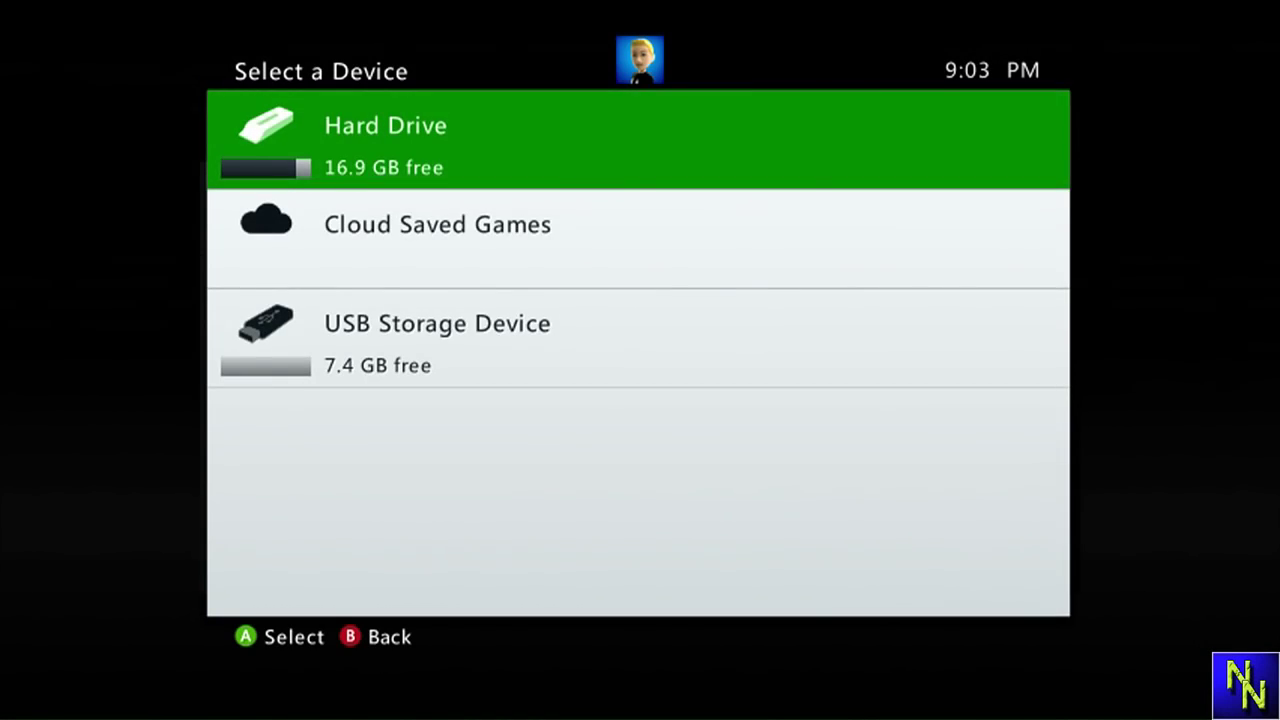
key("Down")
key("Down")
key("Return")
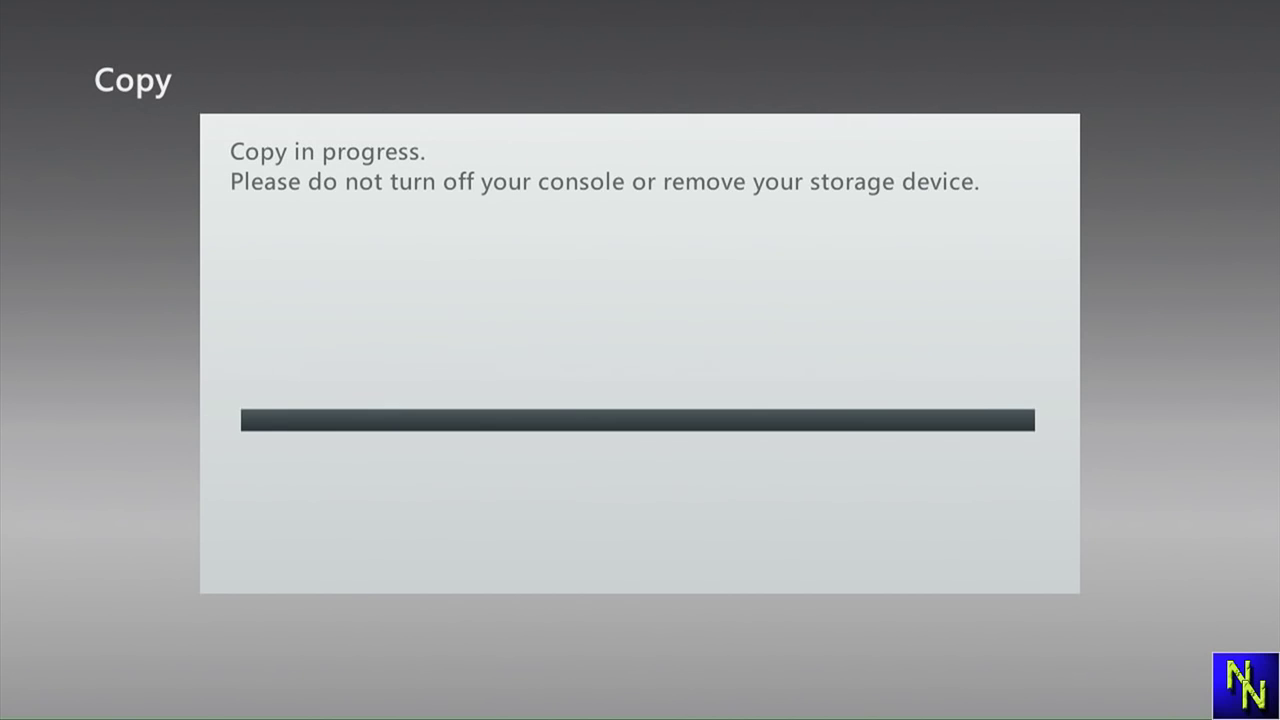
key("Escape")
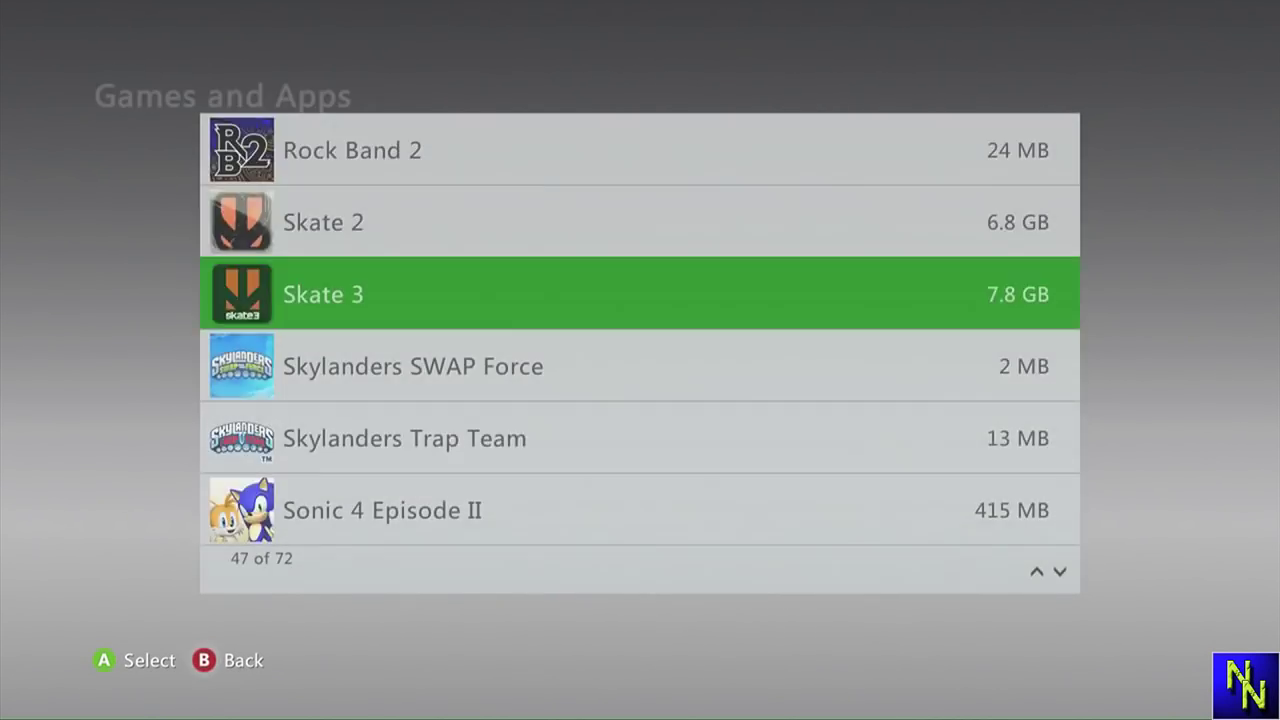
key("Escape")
key("Escape")
key("Escape")
key("Escape")
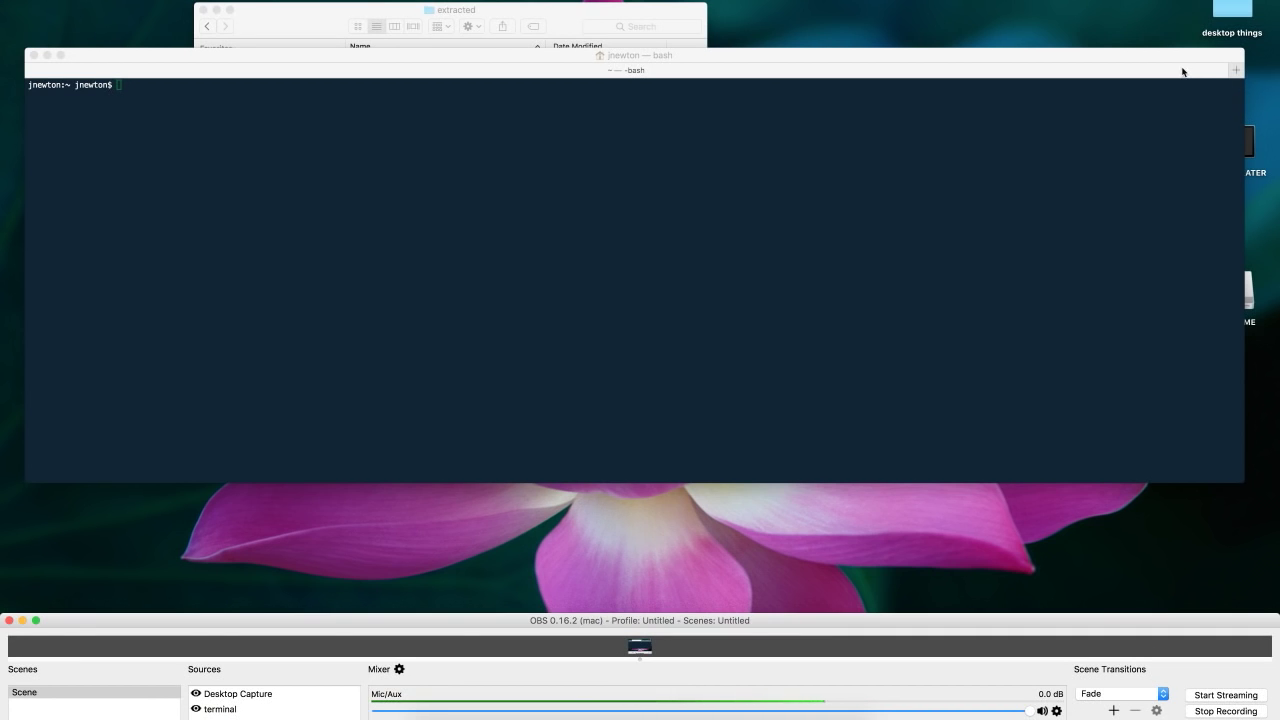
Reposition the Terminal window and bring it back into focus.
left_click_drag(1160, 55, 1122, 57)
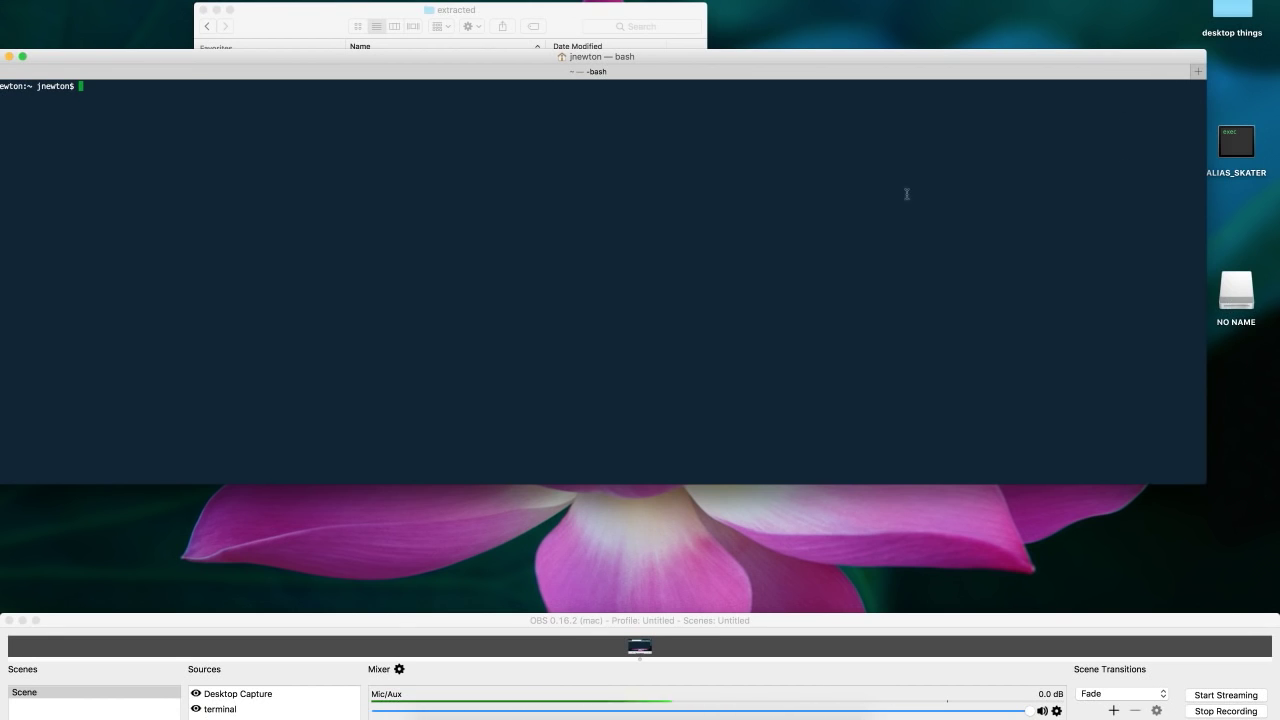
left_click_drag(784, 54, 828, 54)
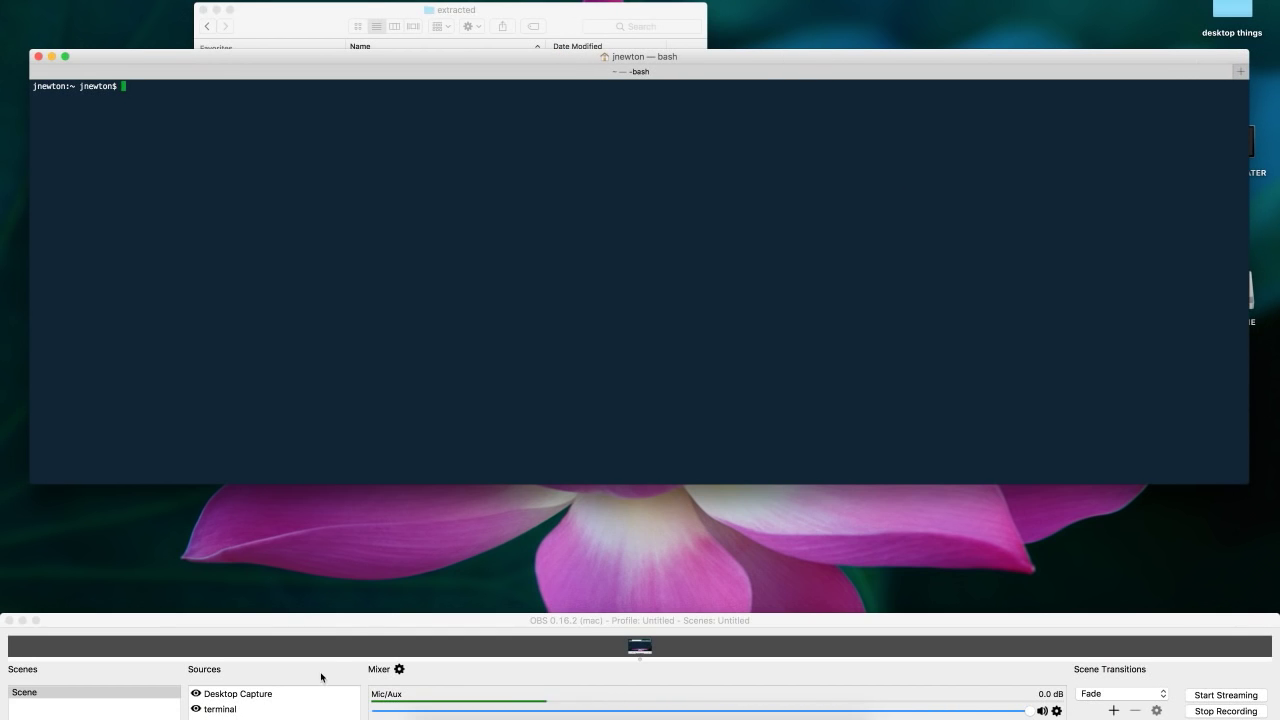
left_click(197, 693)
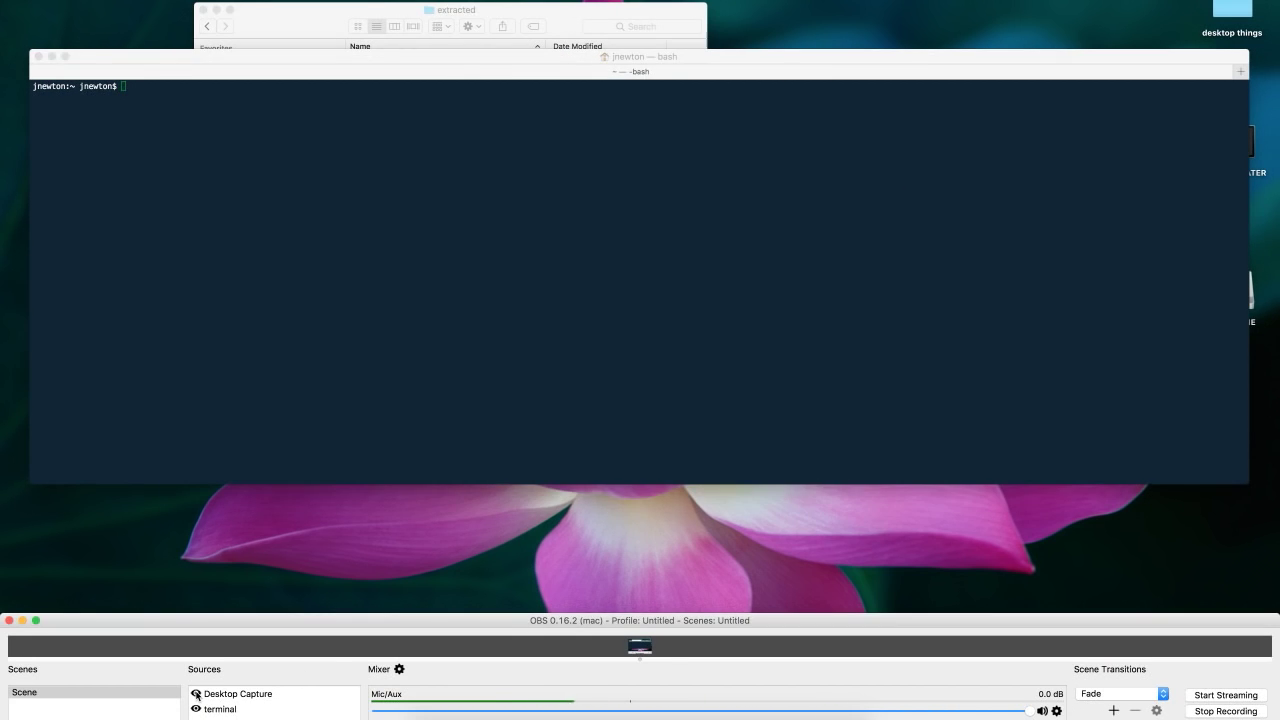
left_click(197, 693)
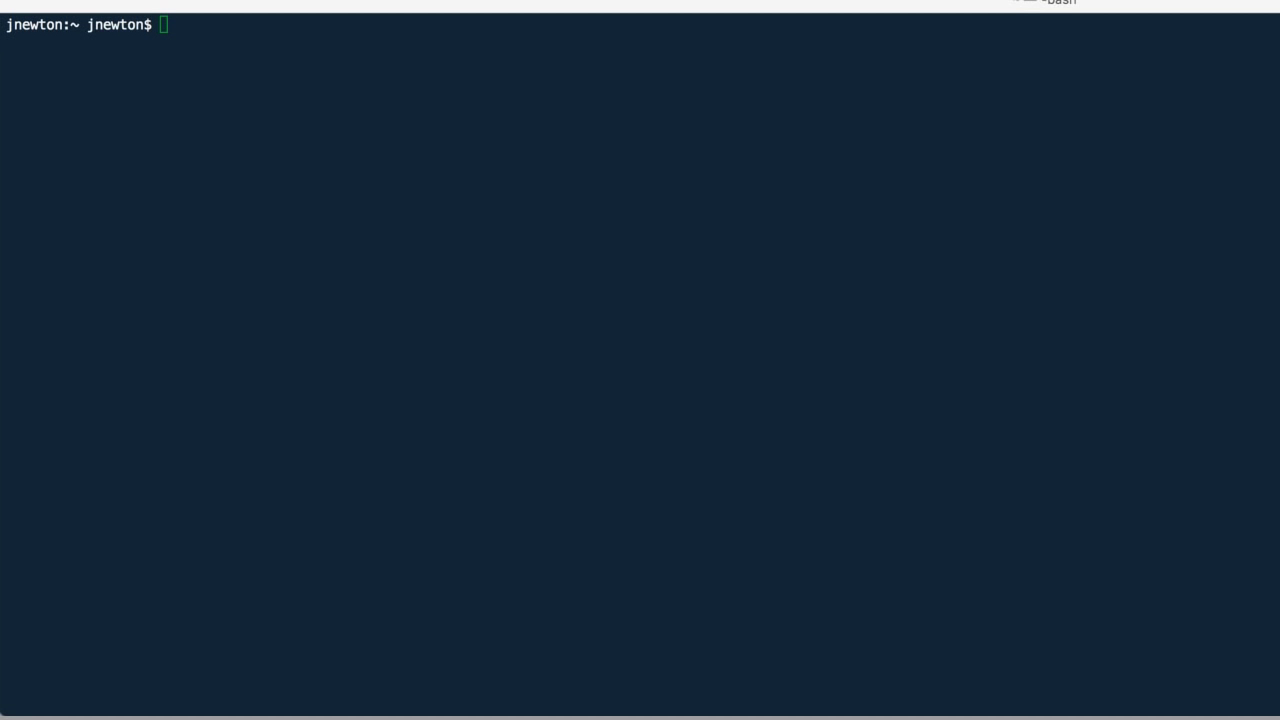
key("super+Tab")
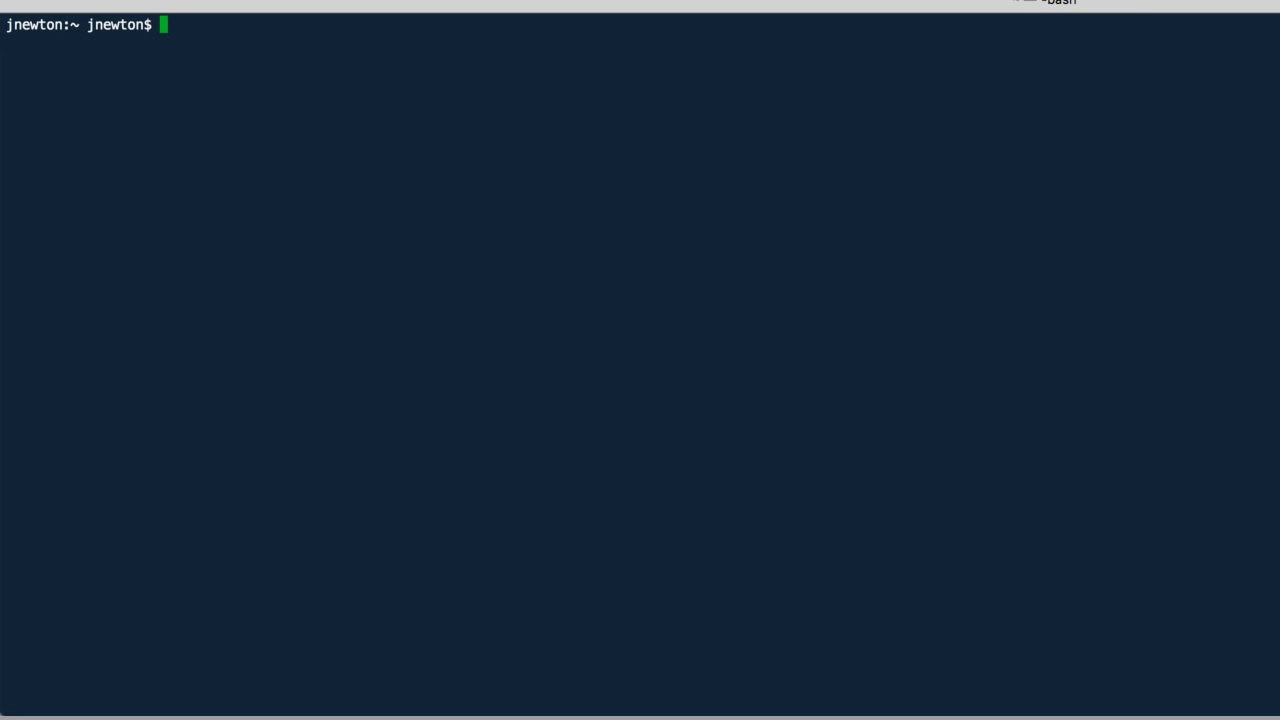
Change into /Volumes/NO NAME/Content/<profile>/454108E6/00000001/ and list it with ls -la.
type("cd /V")
key("Tab")
type("NO")
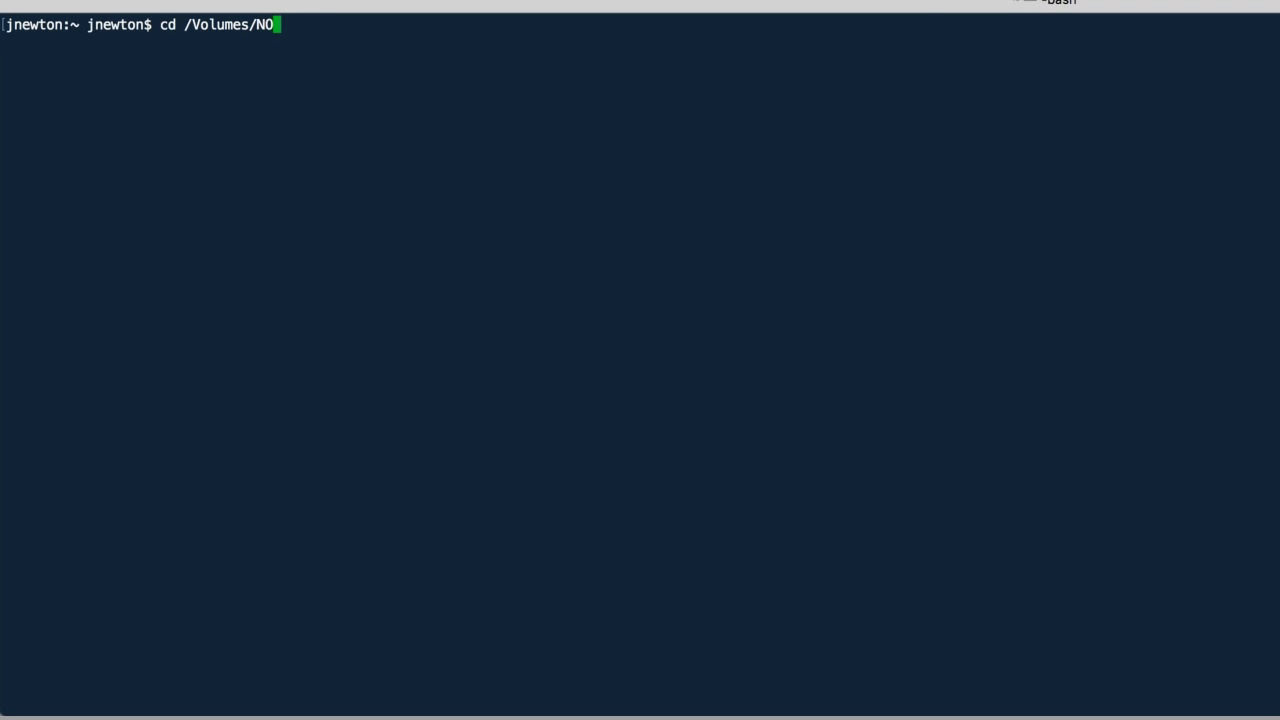
key("Tab")
type("C")
key("Tab")
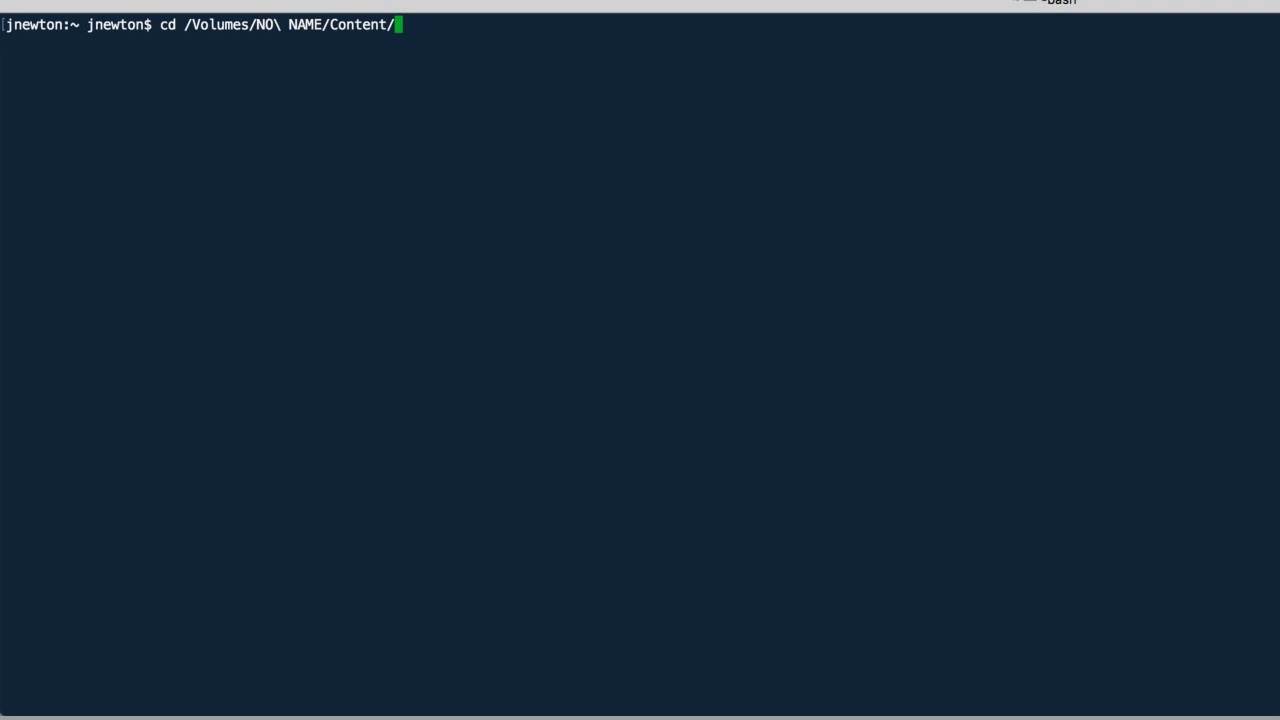
type("E")
key("Tab")
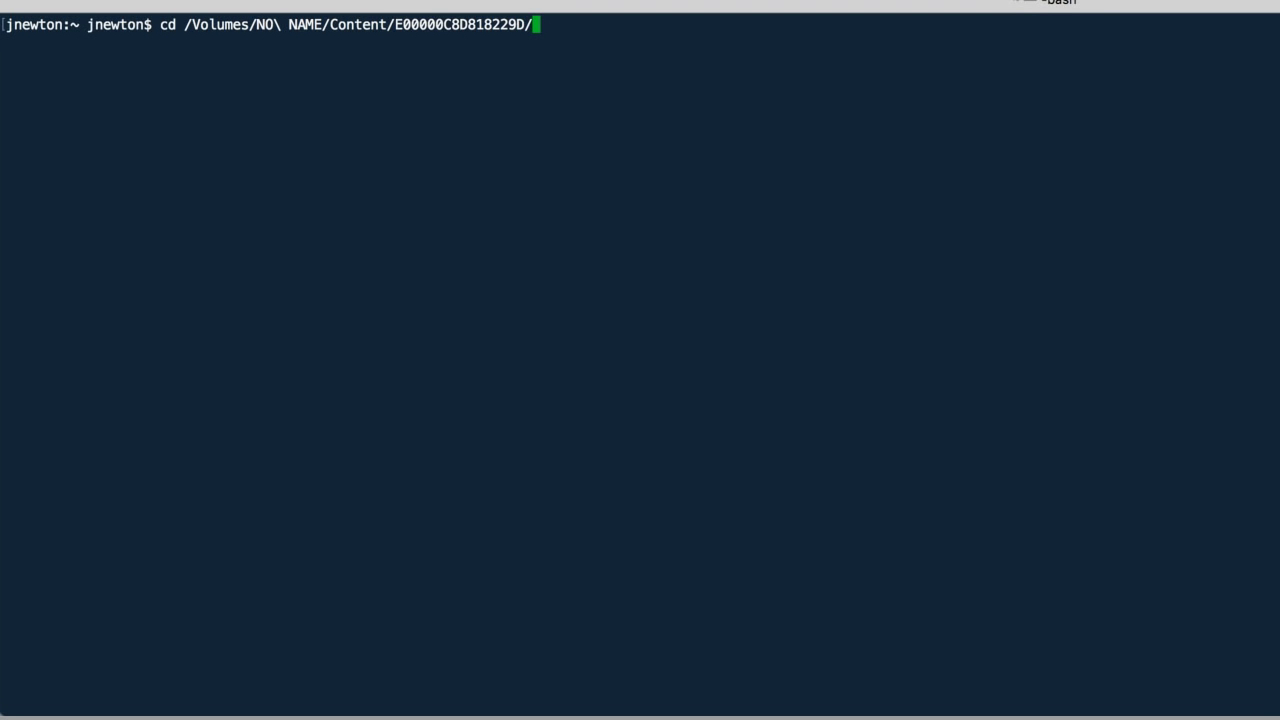
key("Tab")
key("Tab")
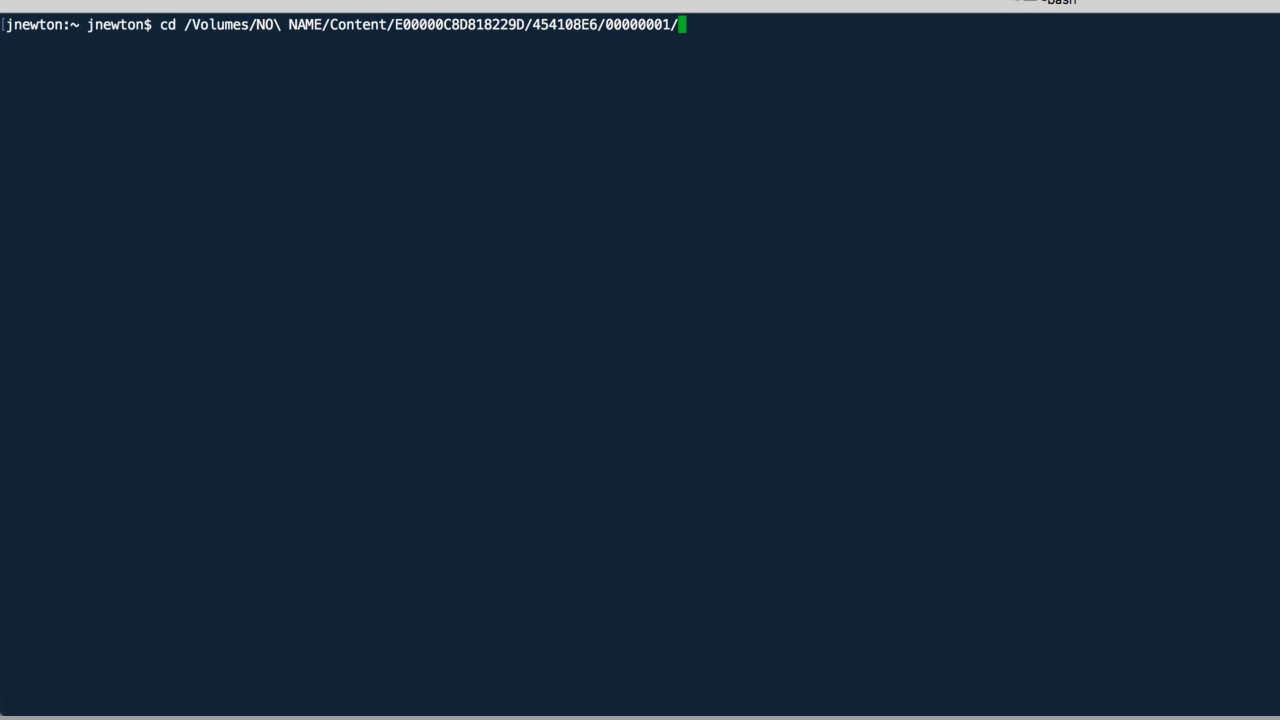
key("Return")
type("ls -la")
key("Return")
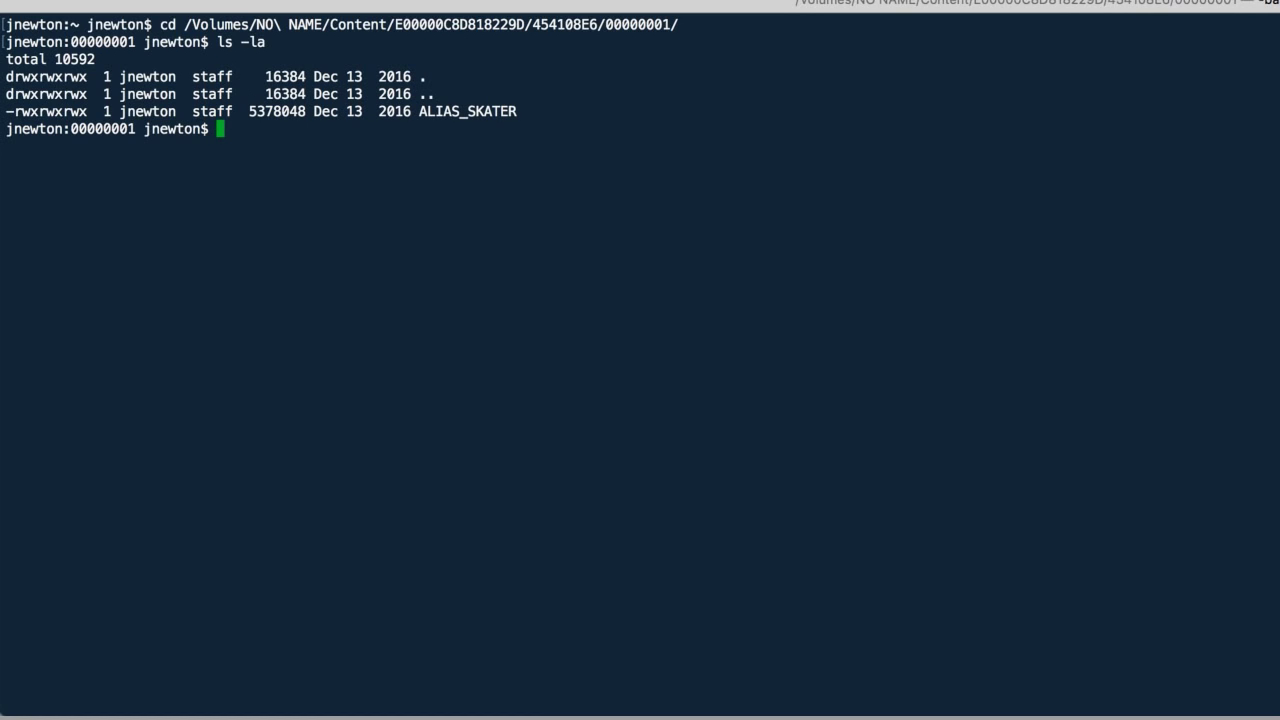
Run cp to copy ALIAS_SKATER into the home folder's Desktop.
type("cp Al")
key("BackSpace")
type("L")
key("Tab")
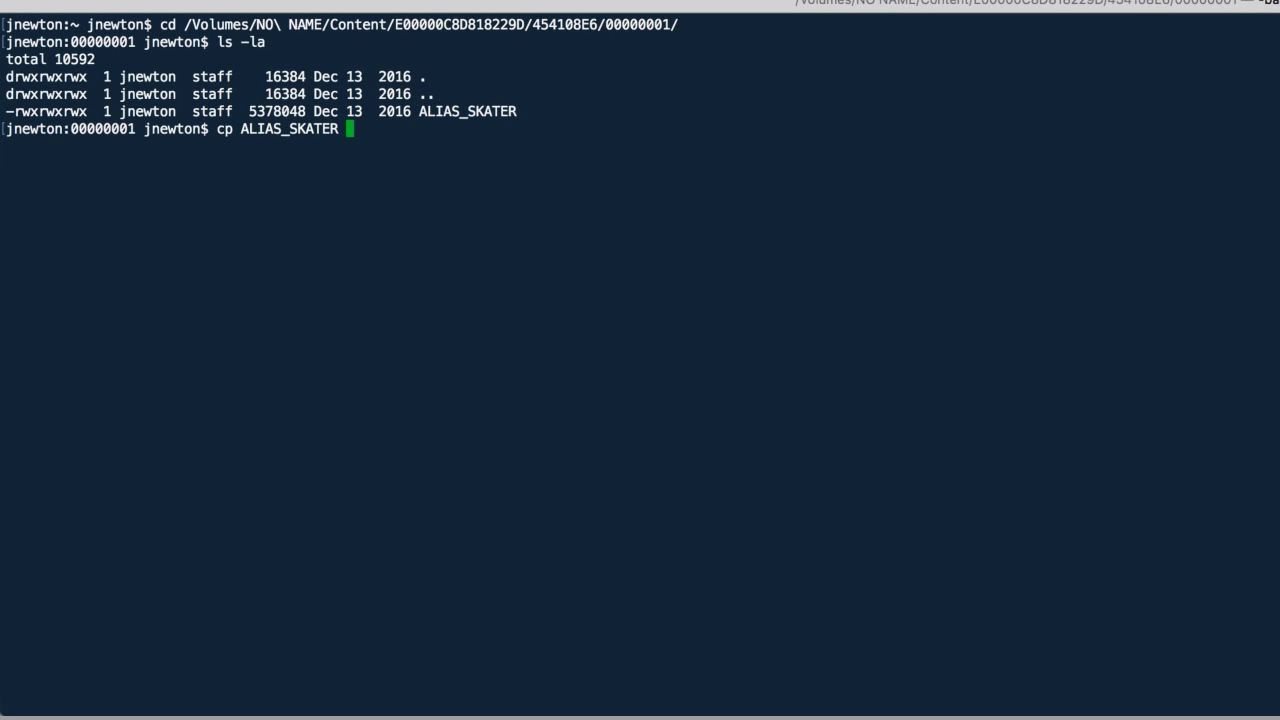
type("/Users/jnew")
key("Tab")
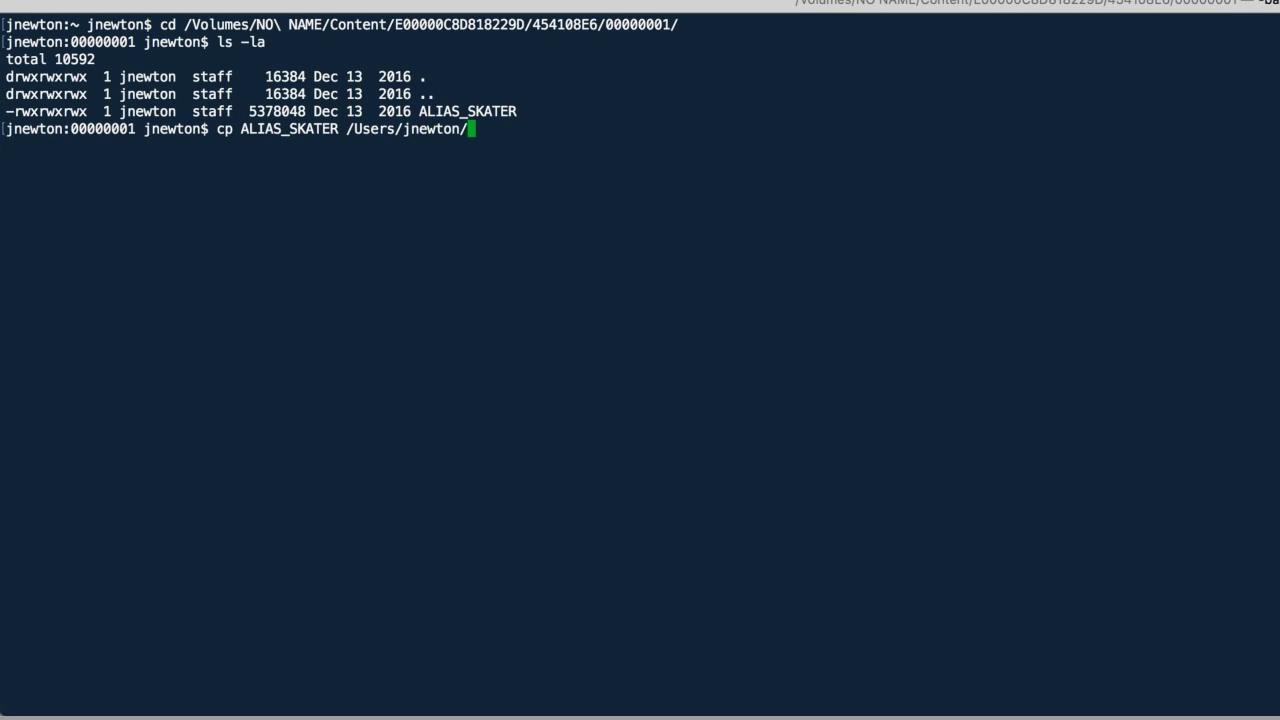
type("De")
key("Tab")
key("Return")
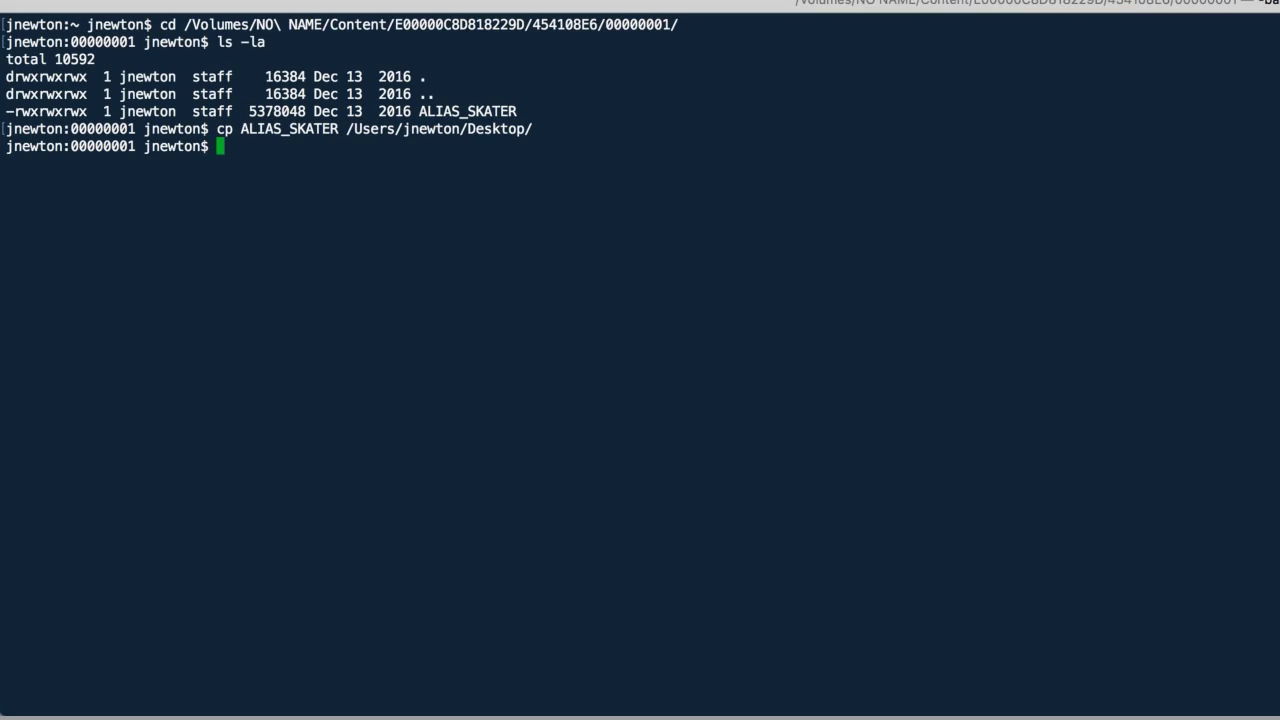
left_click(196, 695)
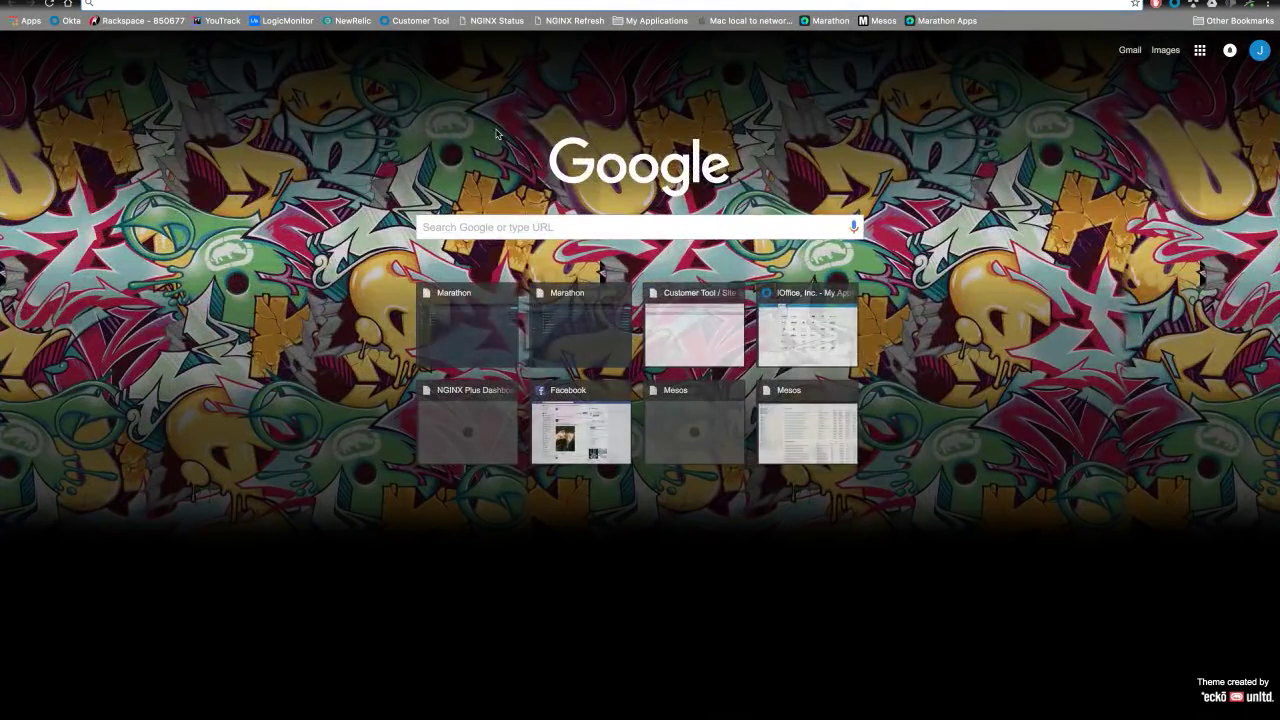
Reopen the recently closed MediaFire ALIAS_SKATER tab from Chrome's History menu.
left_click(1268, 5)
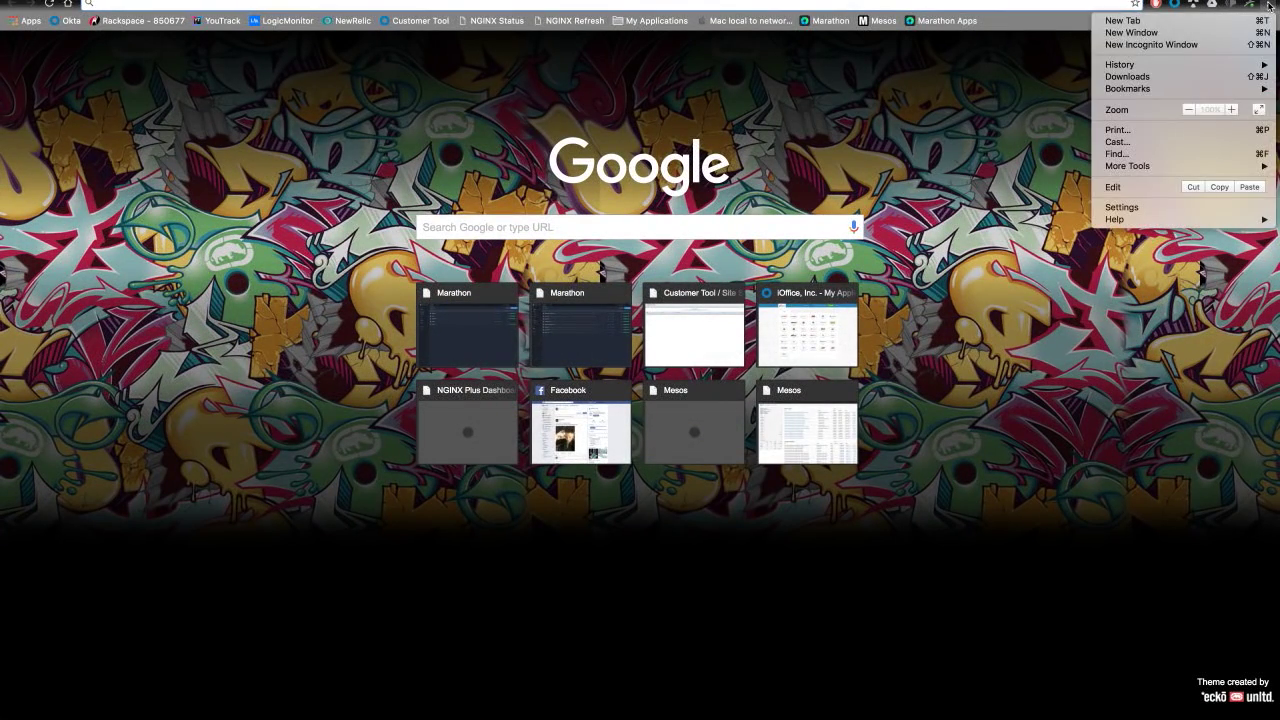
mouse_move(1205, 70)
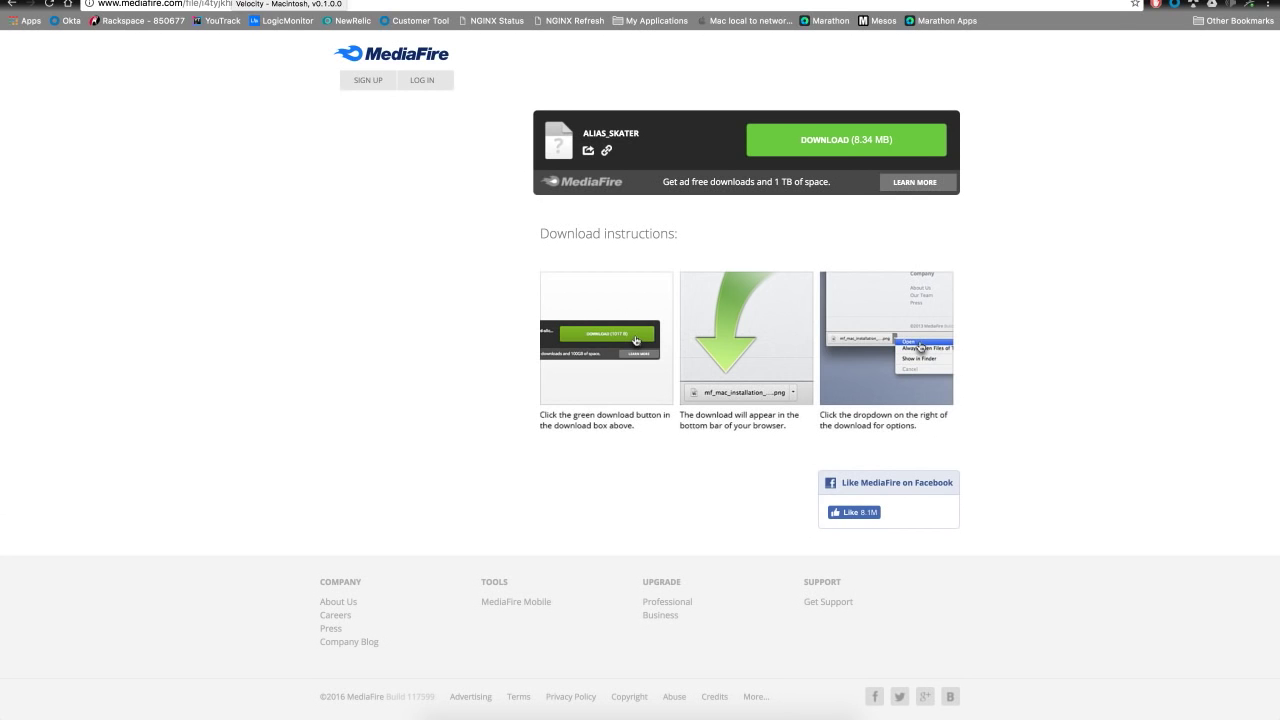
Check the Velocity - Macintosh v0.1.0.0 download page, then leave it for a new tab.
key("ctrl+Tab")
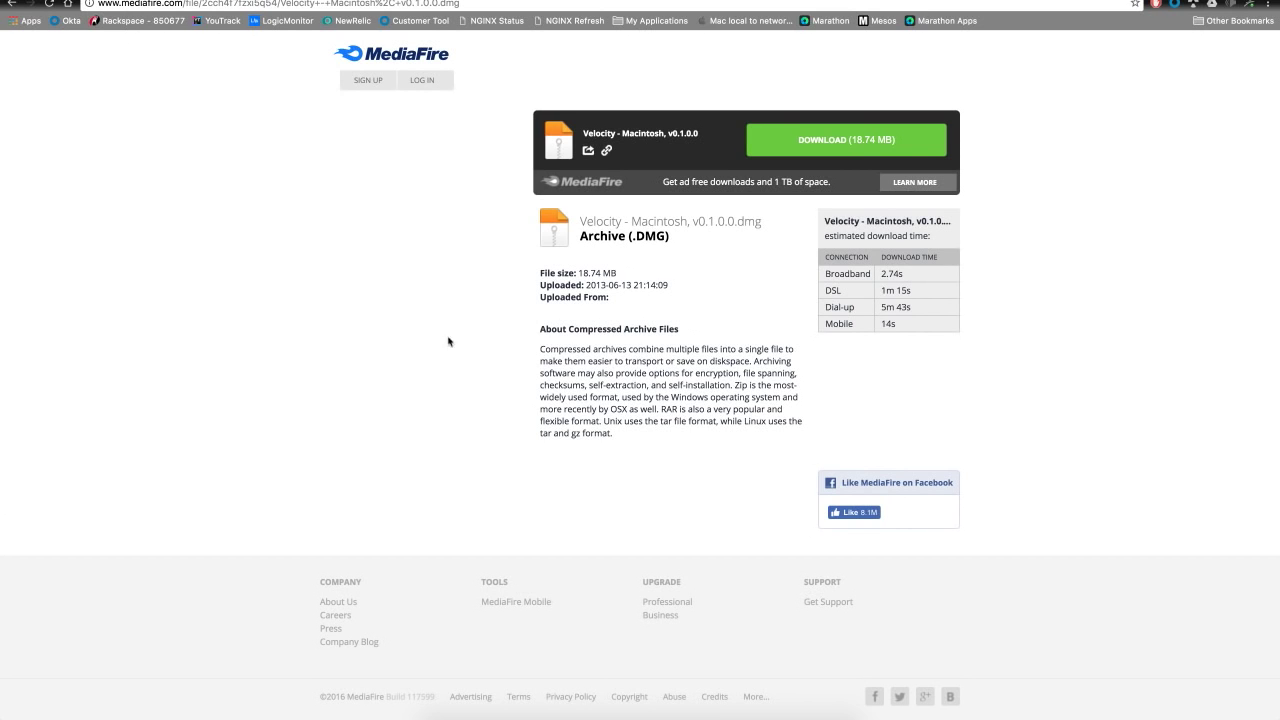
mouse_move(598, 708)
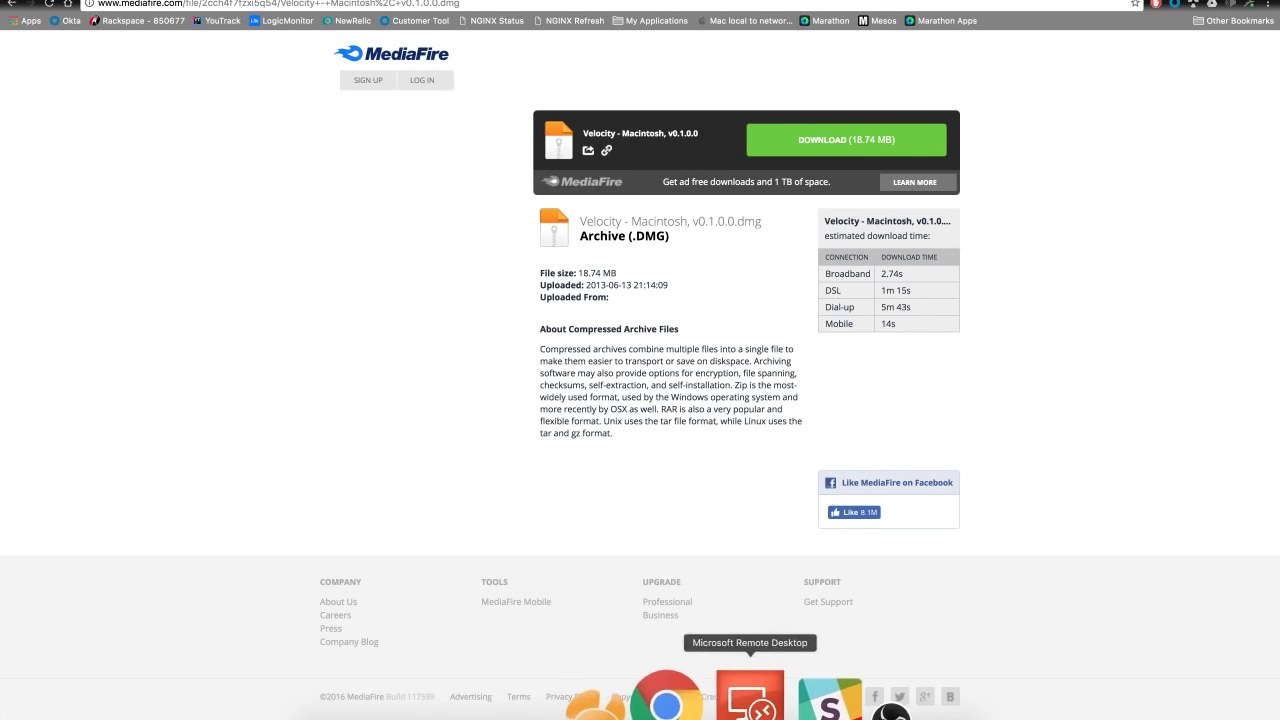
left_click(777, 705)
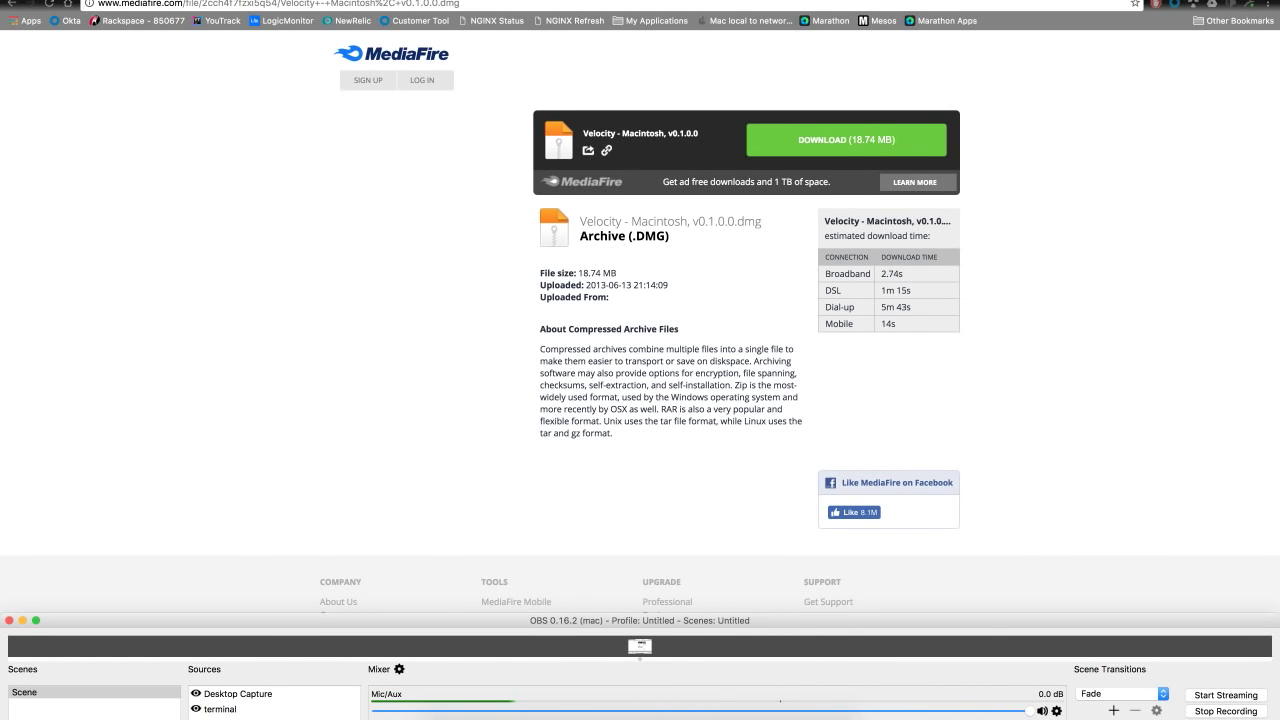
key("super+t")
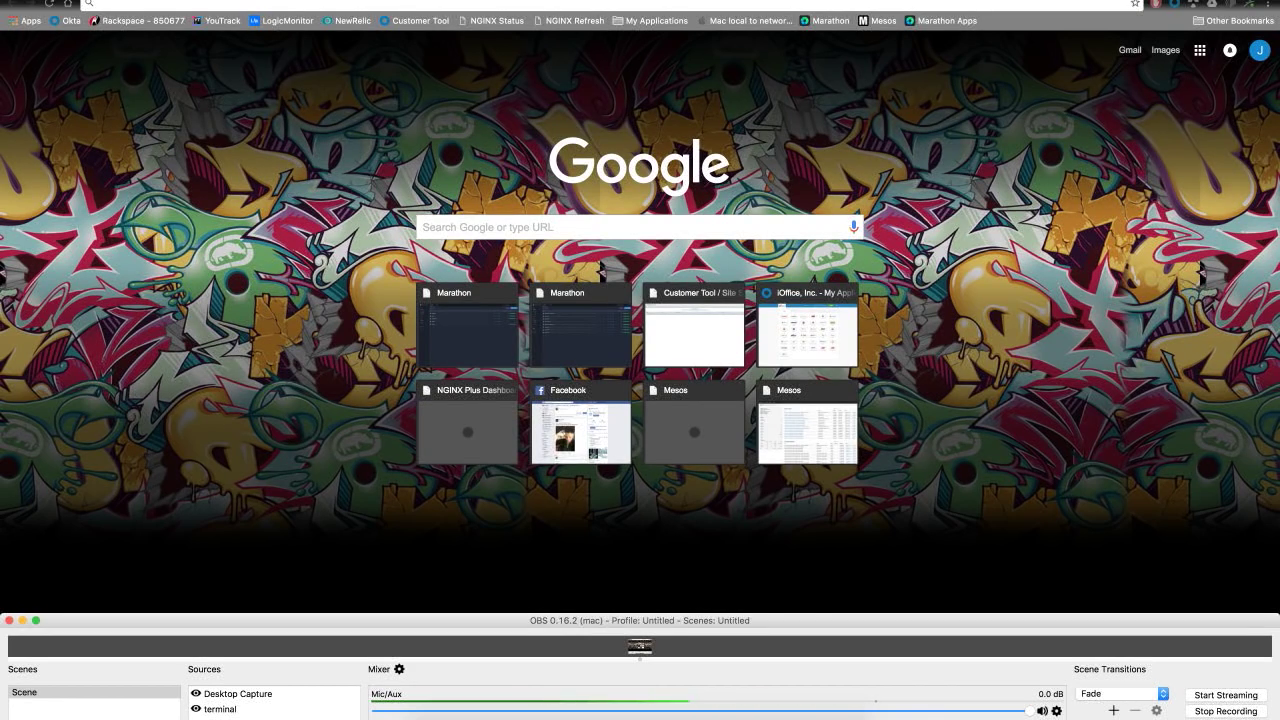
Extract alias_skater (1).zip in Finder to get the ALIAS_SKATER file.
key("super+Tab")
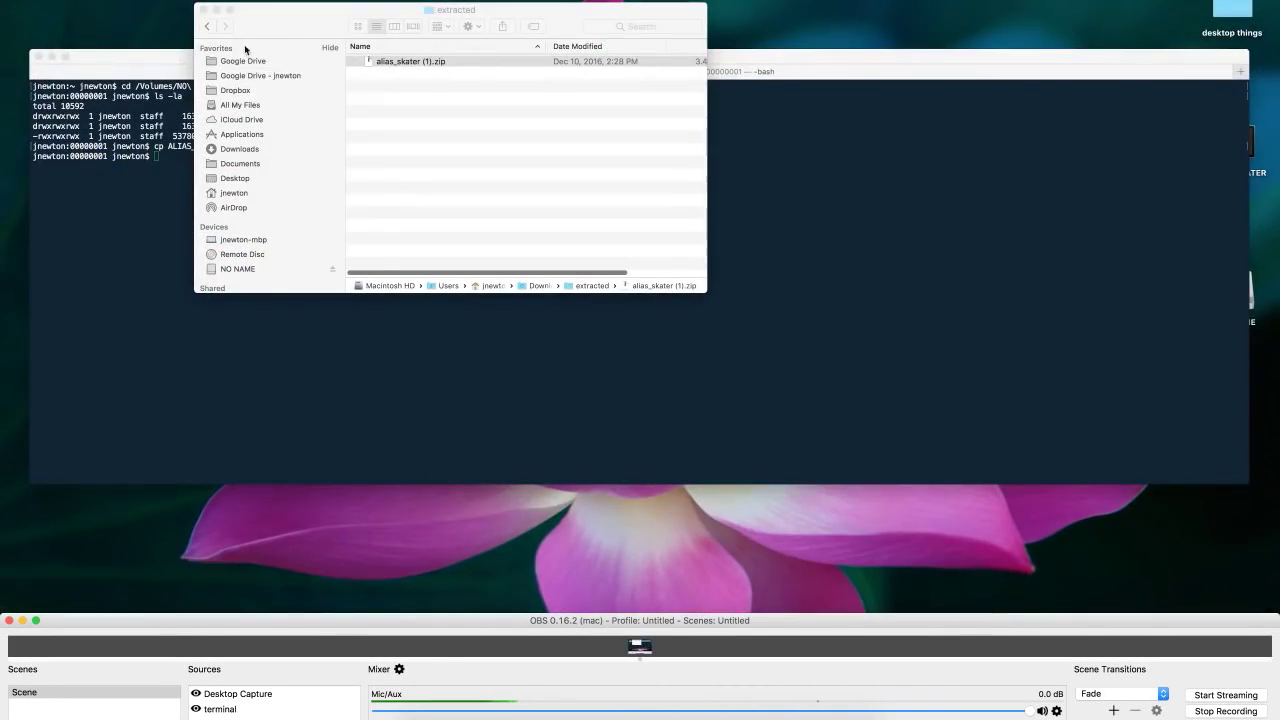
left_click(333, 17)
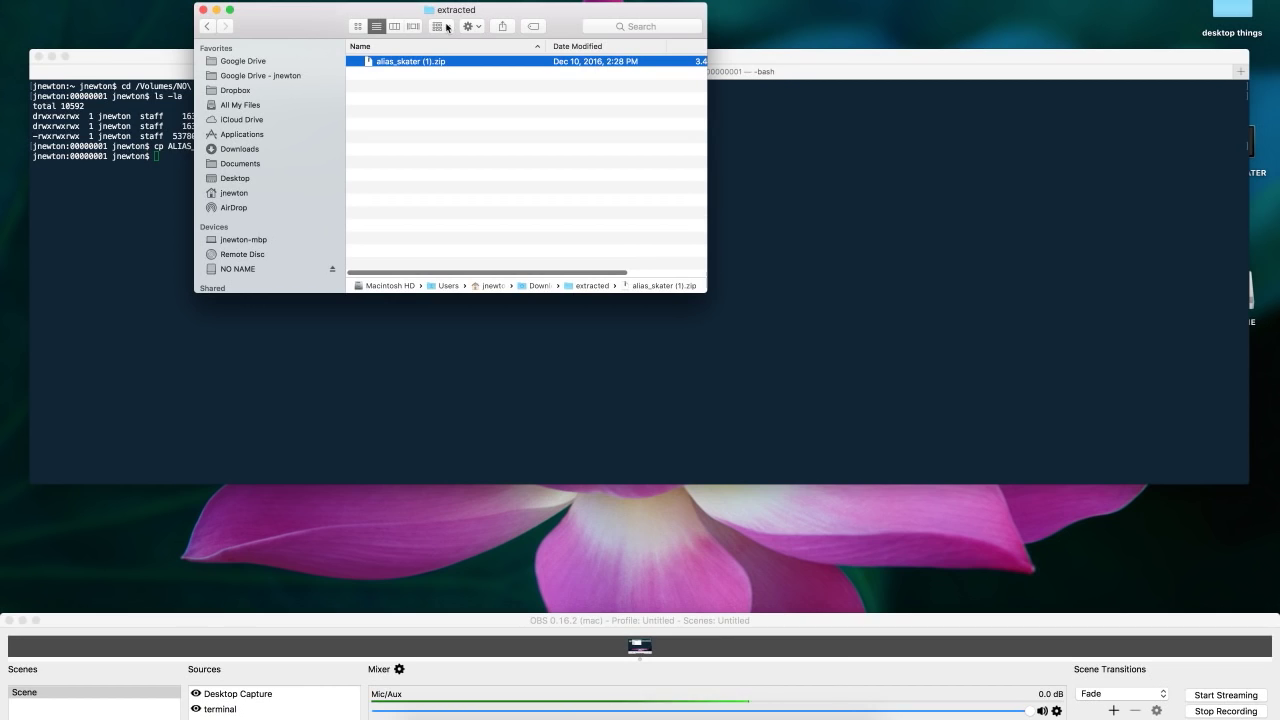
double_click(412, 64)
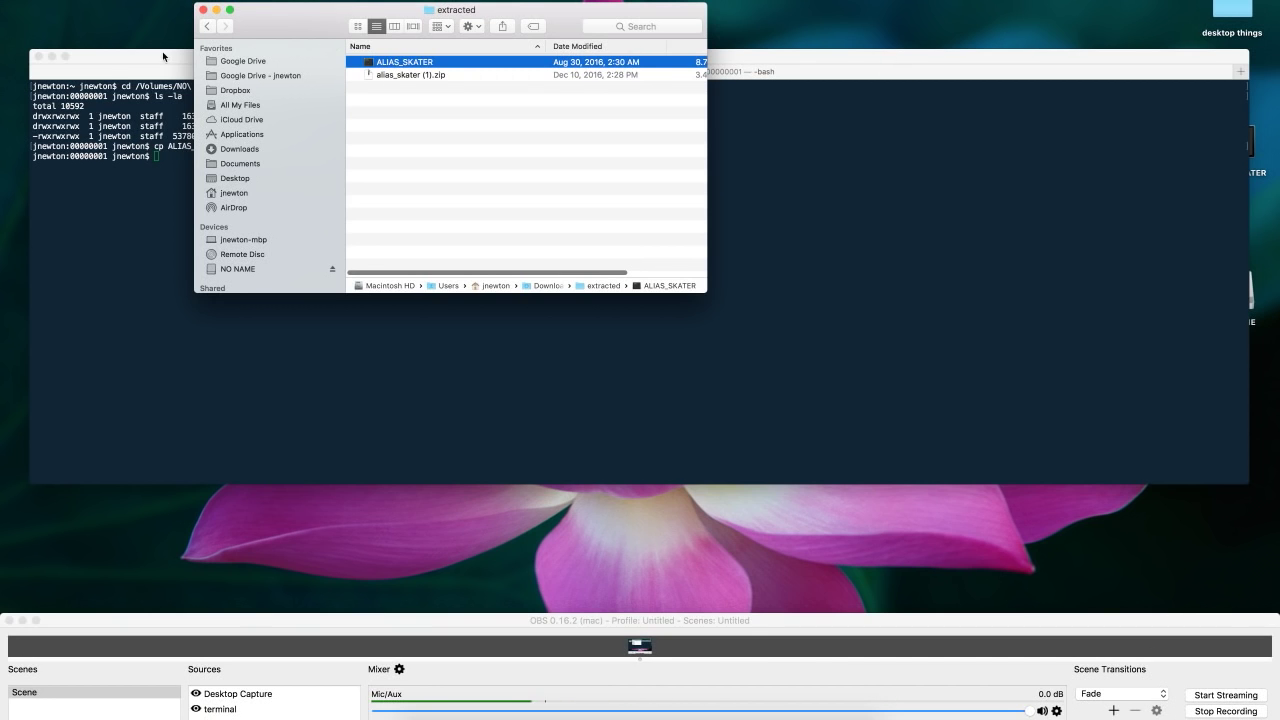
Move the Terminal window to the lower half and launch Velocity from the Desktop.
left_click(120, 55)
left_click_drag(120, 55, 116, 302)
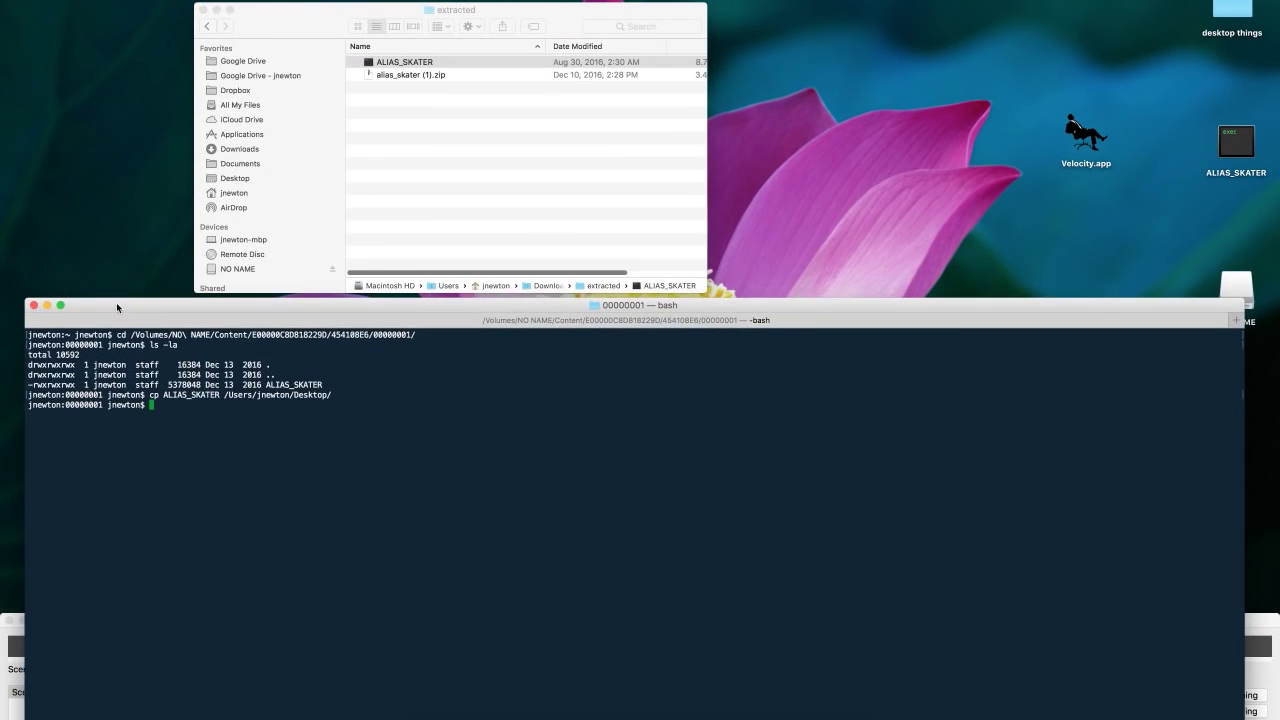
double_click(1088, 140)
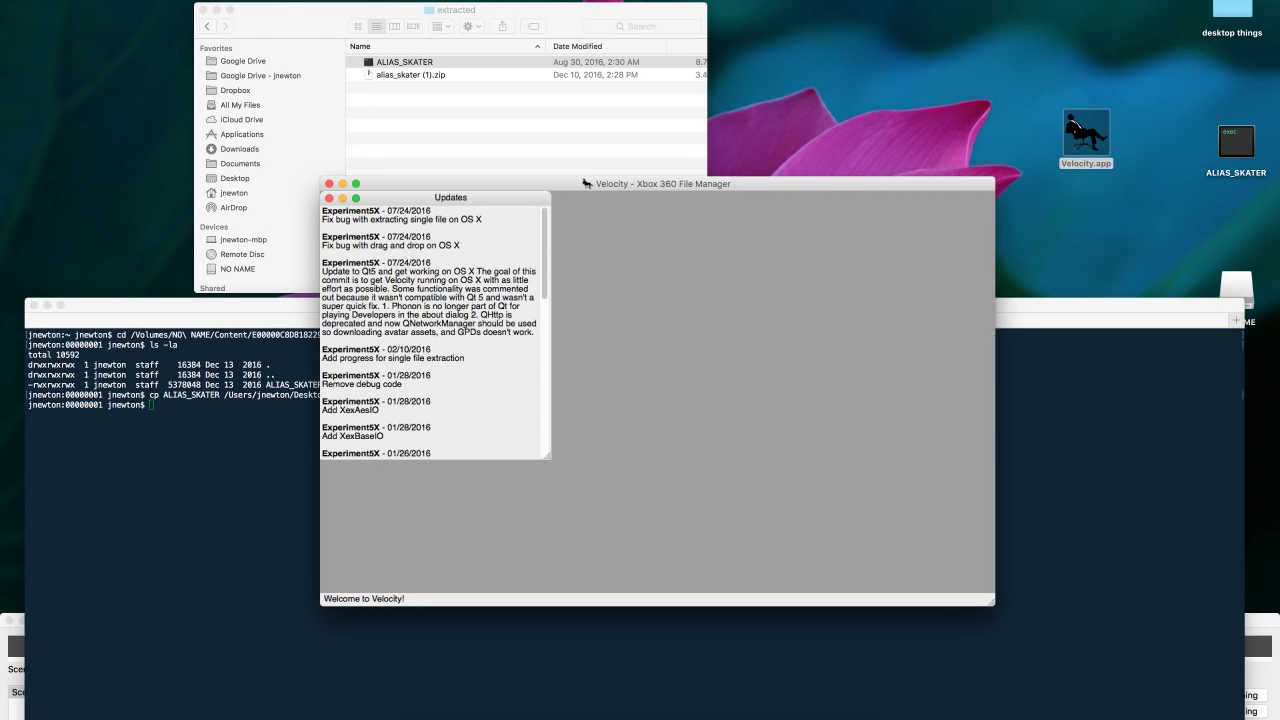
Bring the OBS window to the front.
left_click(12, 700)
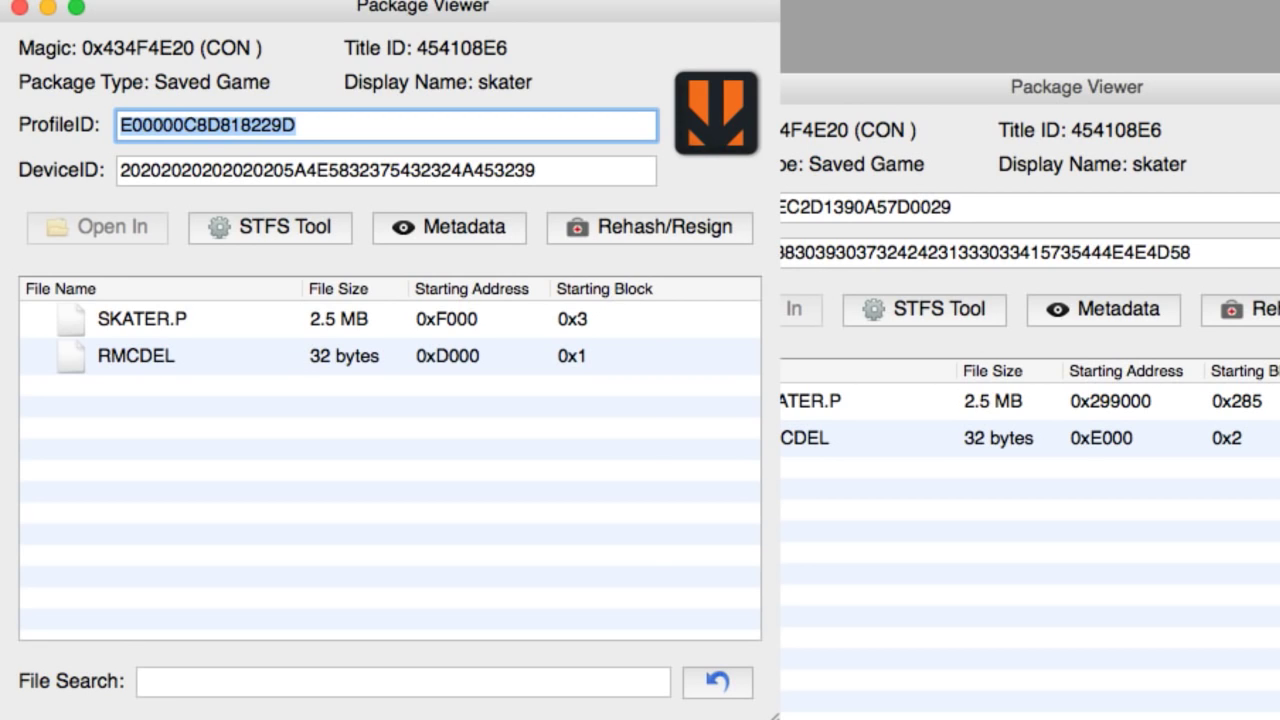
Paste the user's own ProfileID and DeviceID into the downloaded save, then close the user's viewer.
left_click(952, 207)
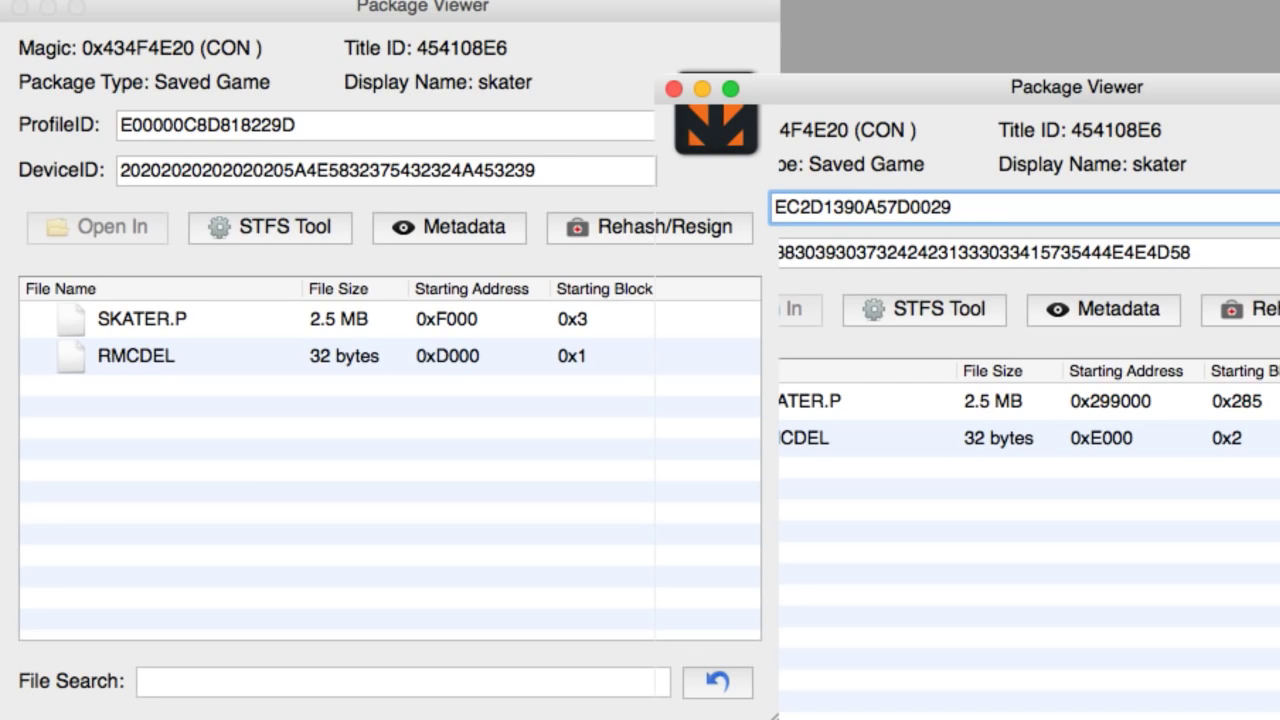
left_click_drag(952, 207, 775, 207)
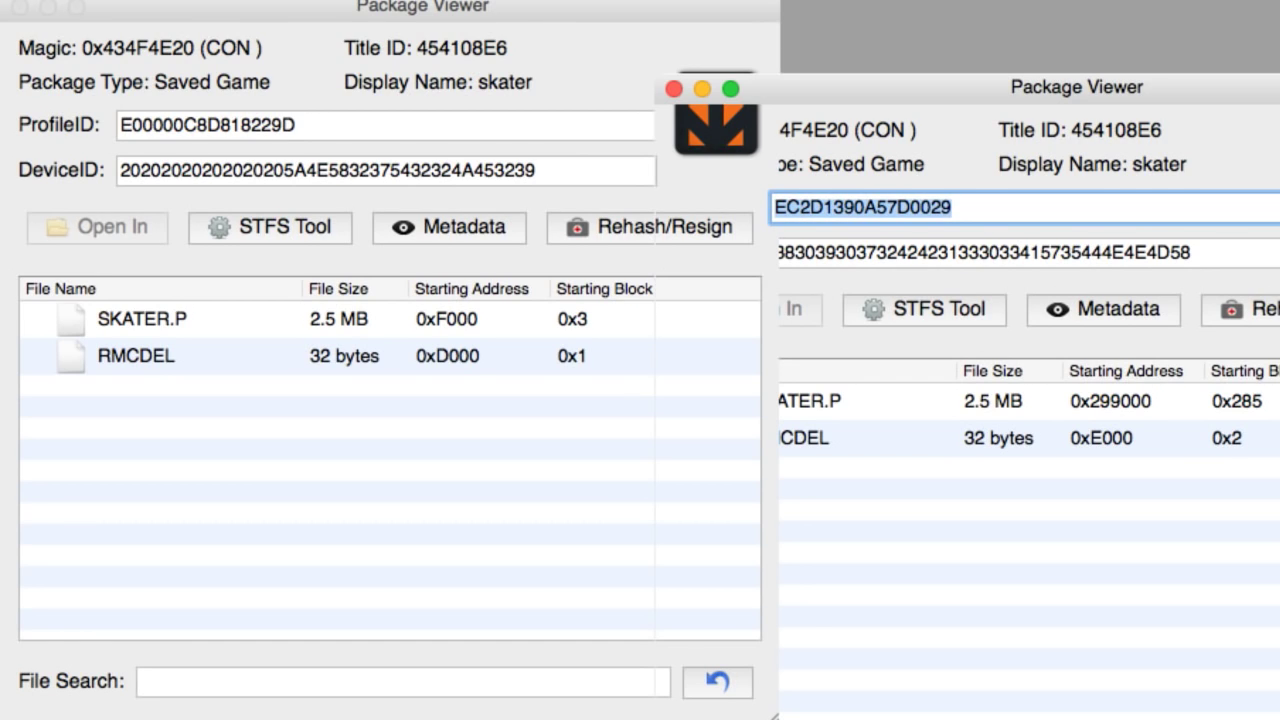
left_click(296, 125)
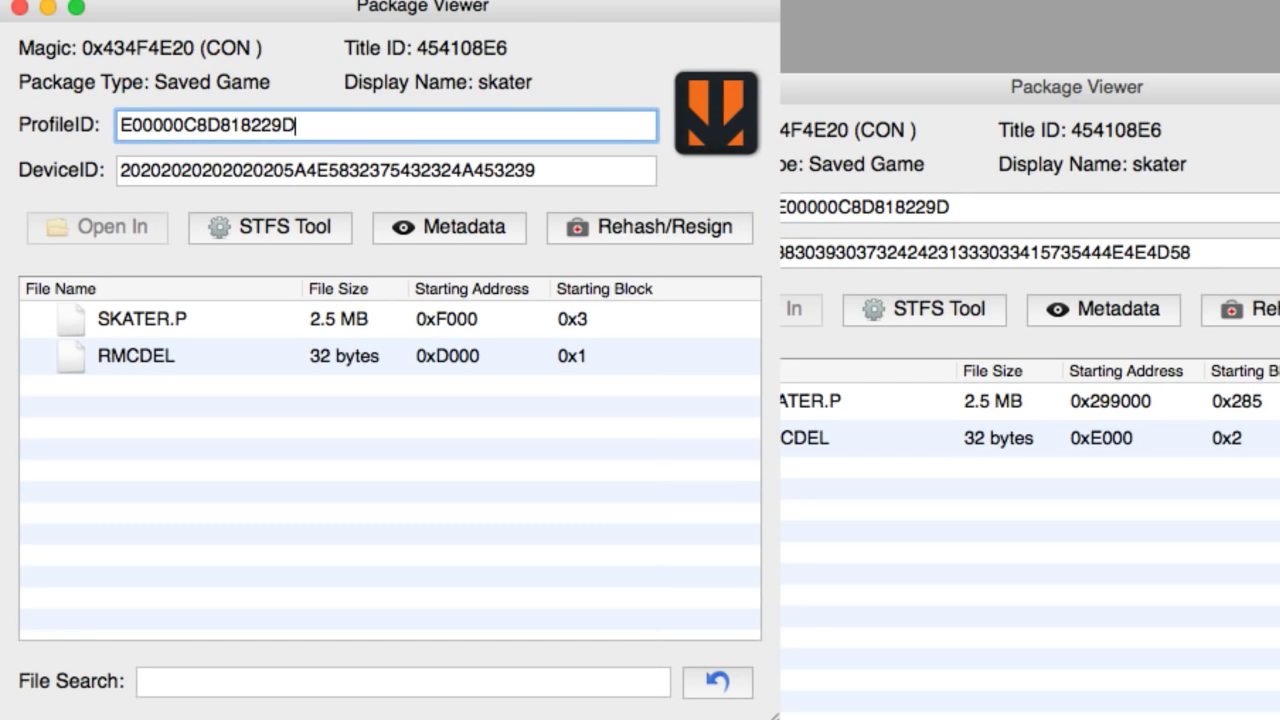
left_click_drag(536, 170, 119, 170)
key("super+c")
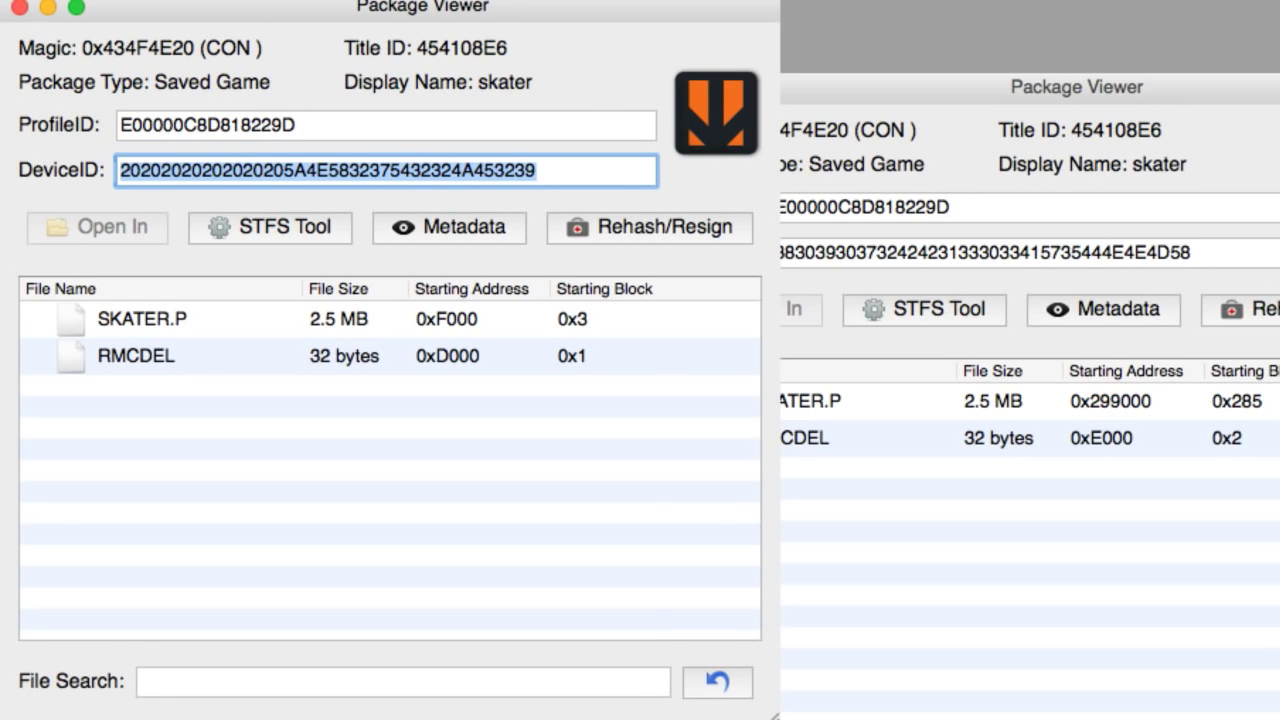
left_click(950, 207)
left_click_drag(1196, 253, 775, 253)
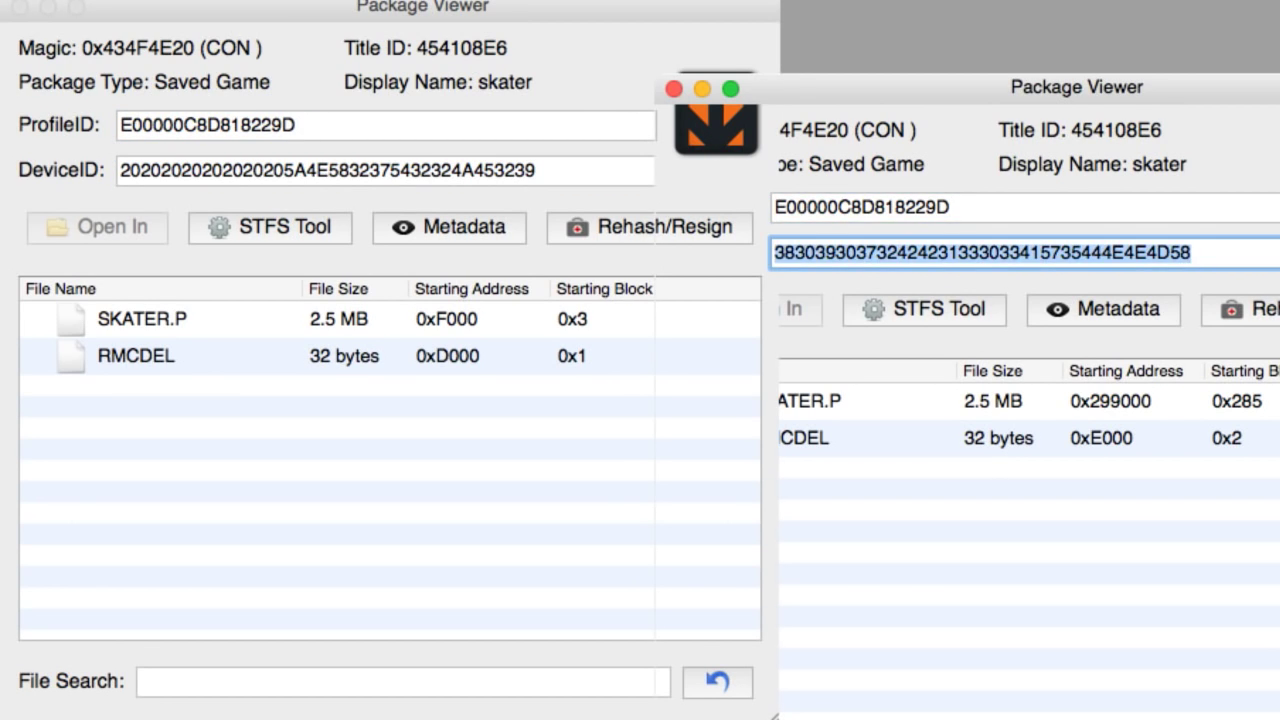
key("super+v")
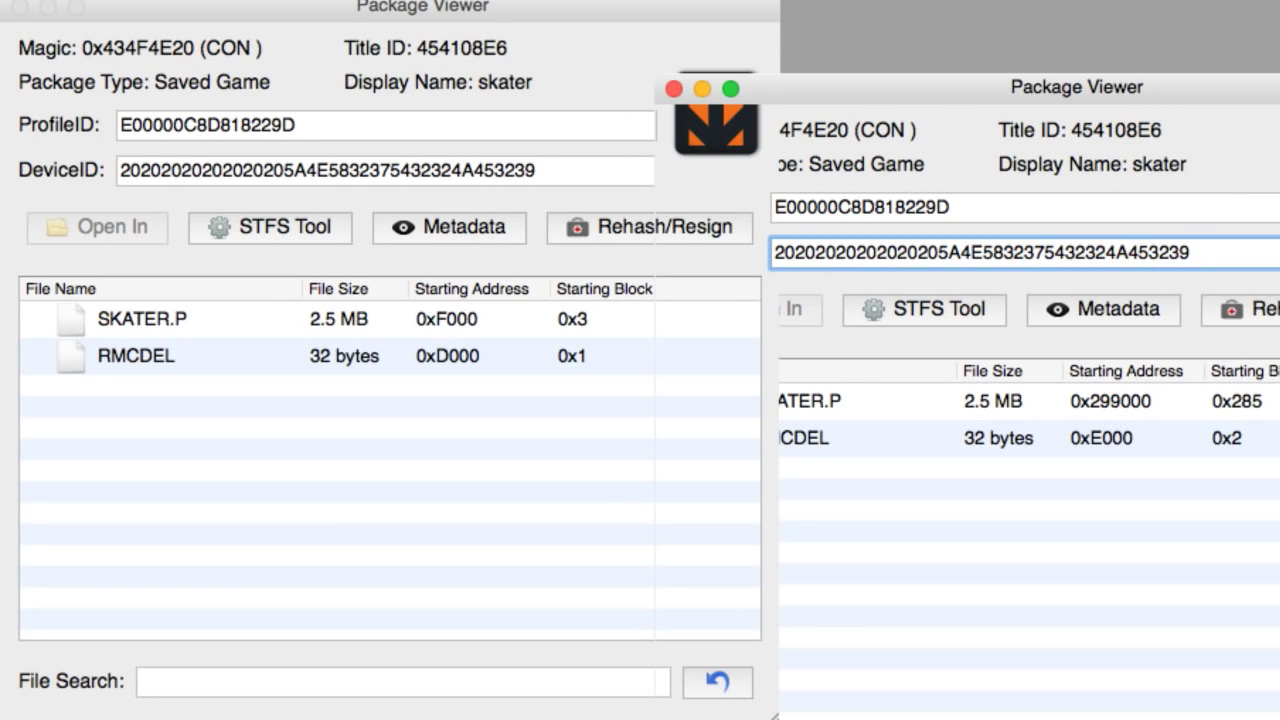
left_click(19, 7)
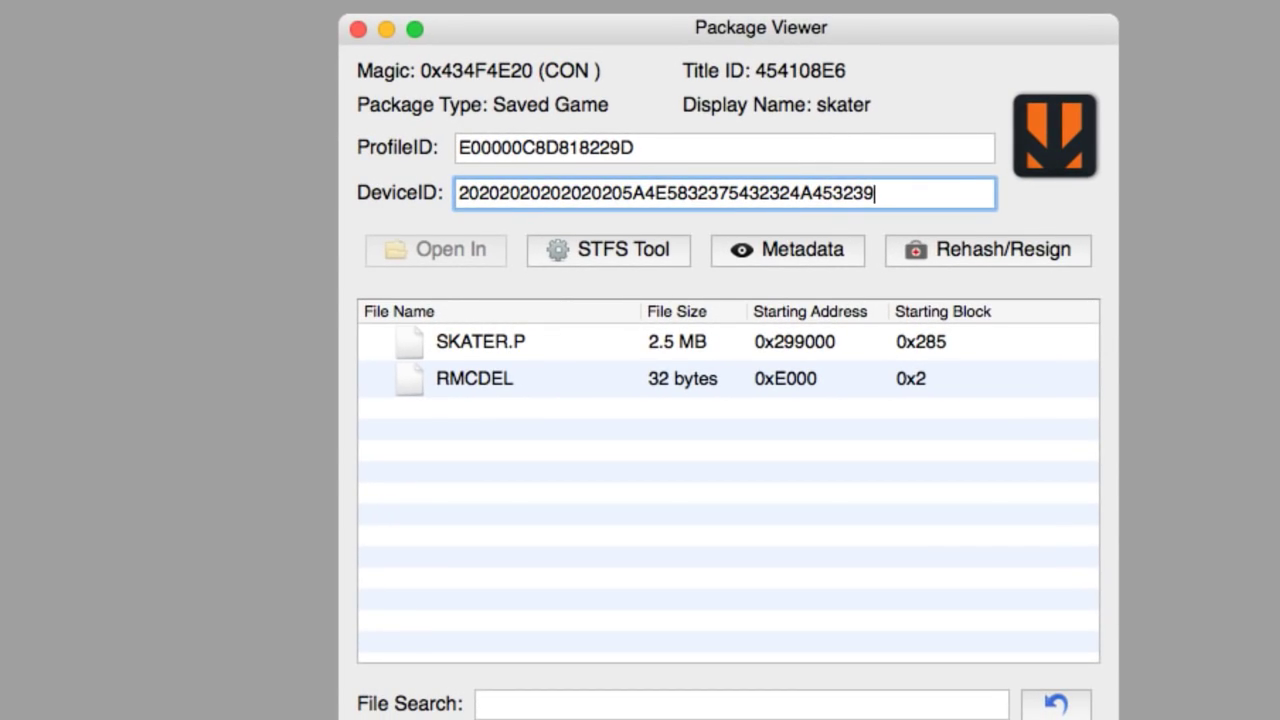
Review the package's Metadata, then Rehash/Resign the 454108E6 skater save.
left_click(788, 249)
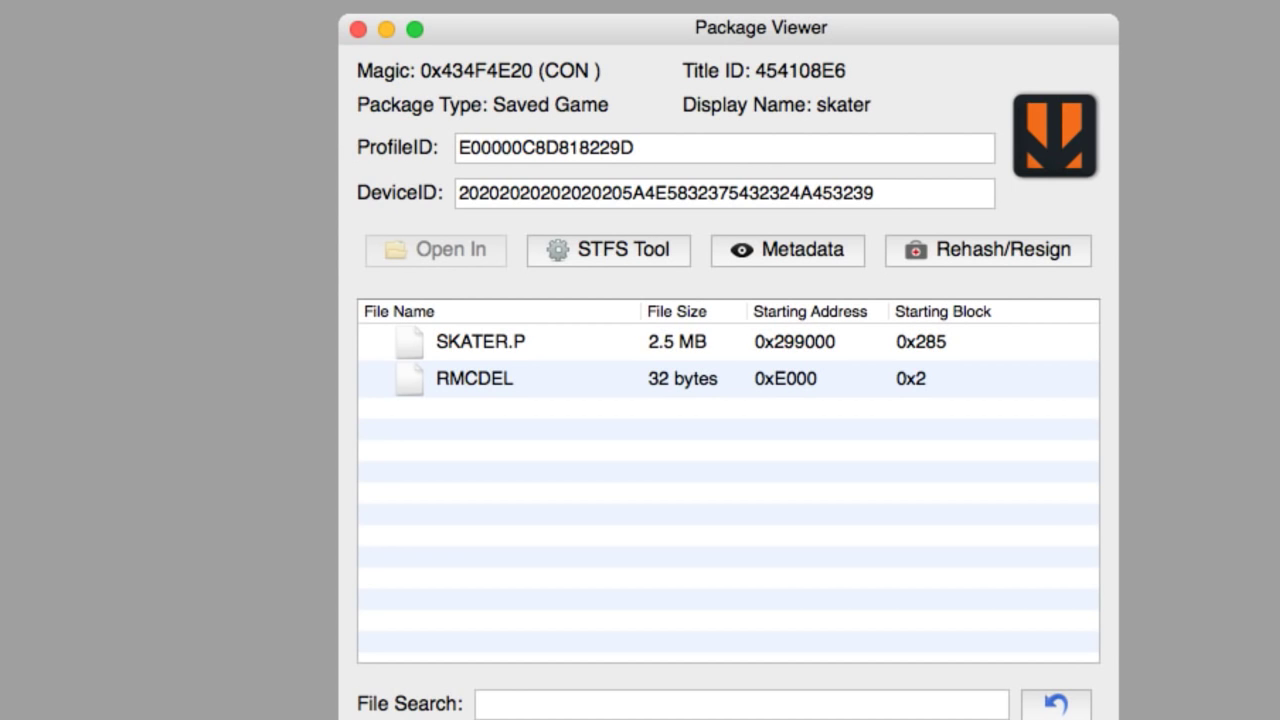
left_click(874, 193)
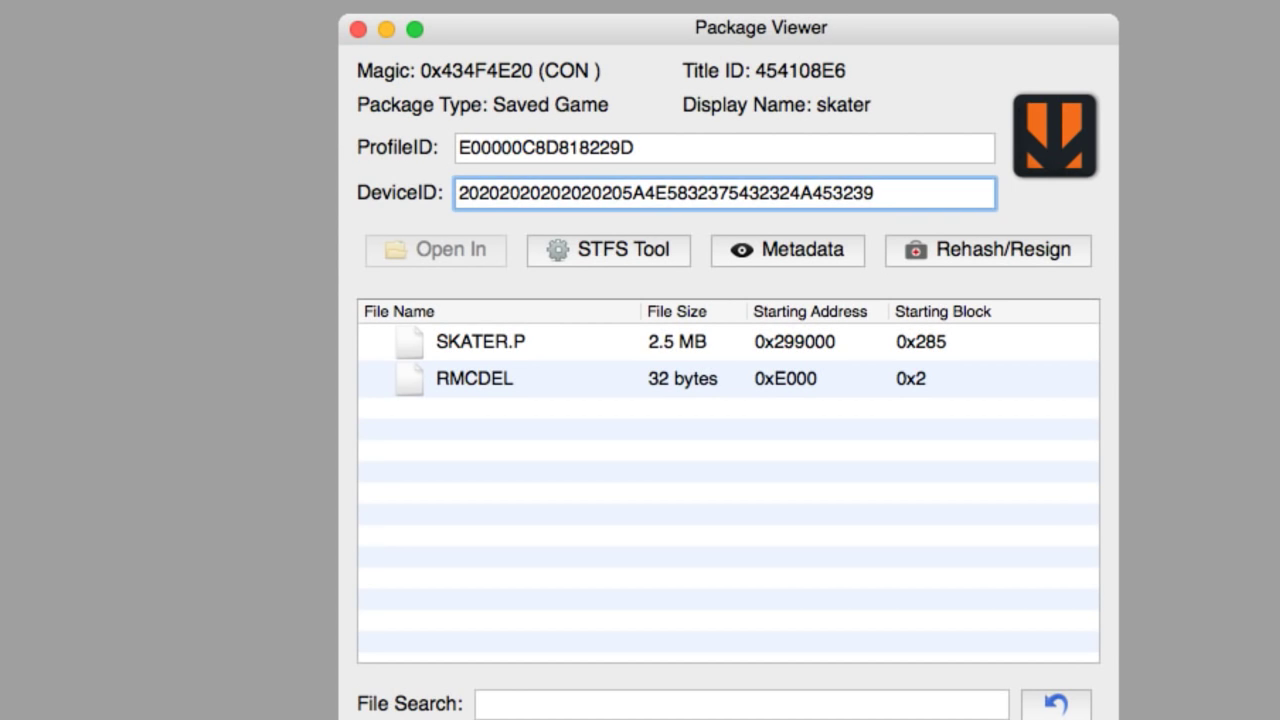
left_click(788, 249)
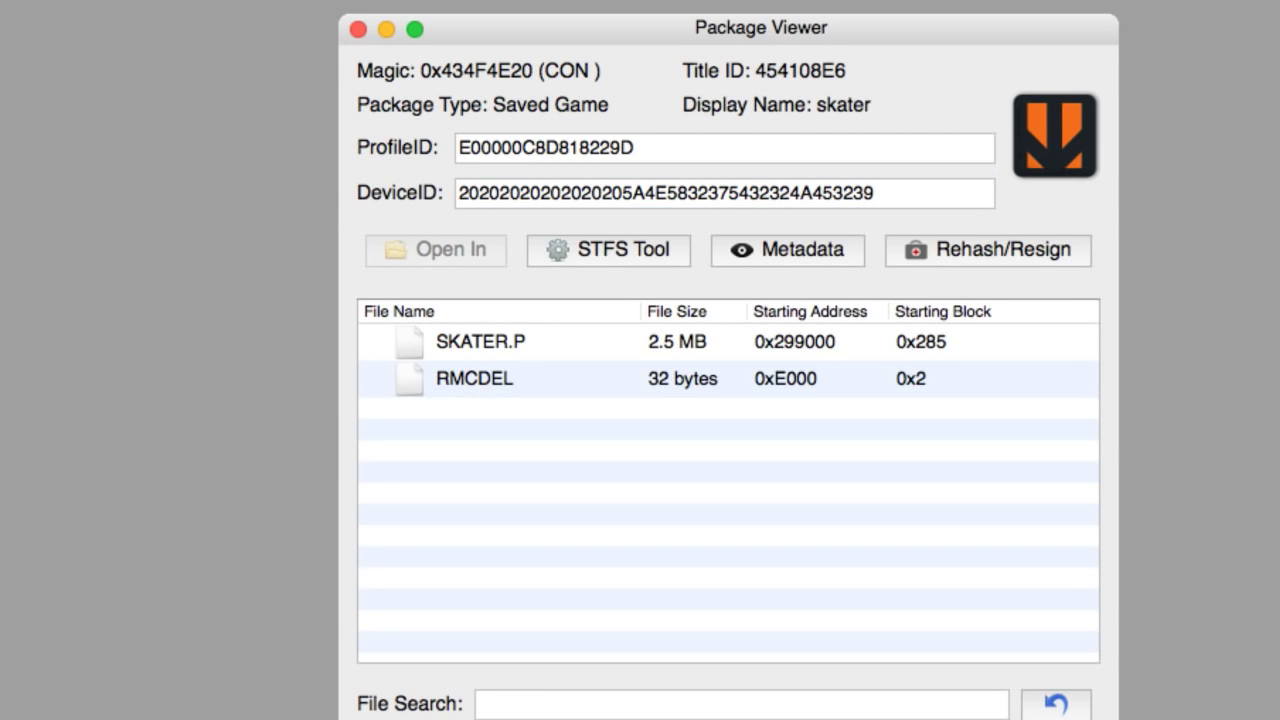
left_click(874, 193)
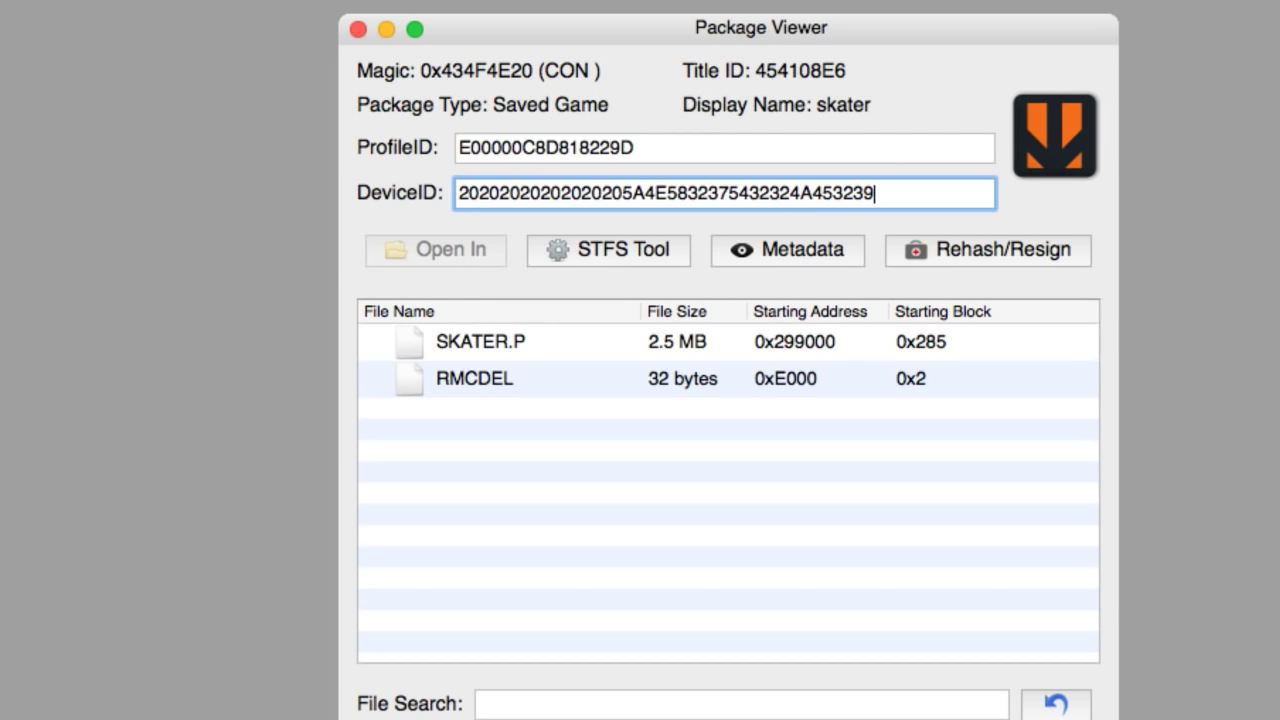
left_click(988, 249)
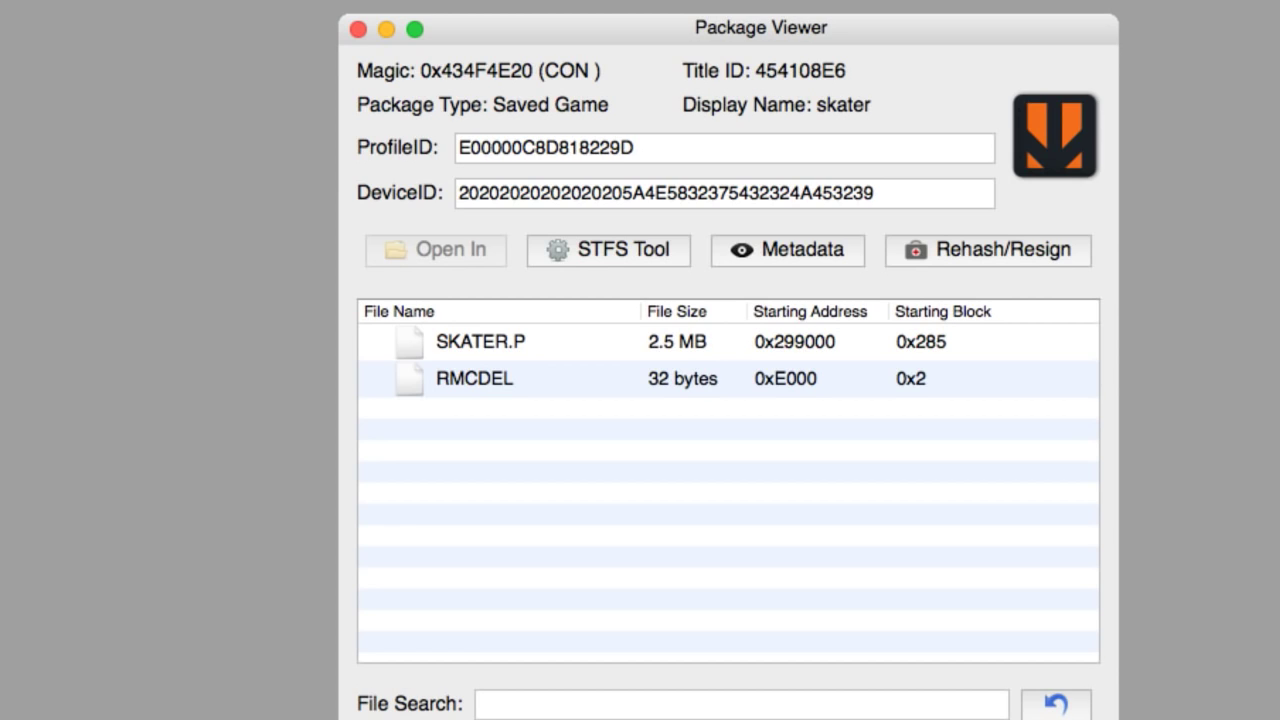
left_click(874, 193)
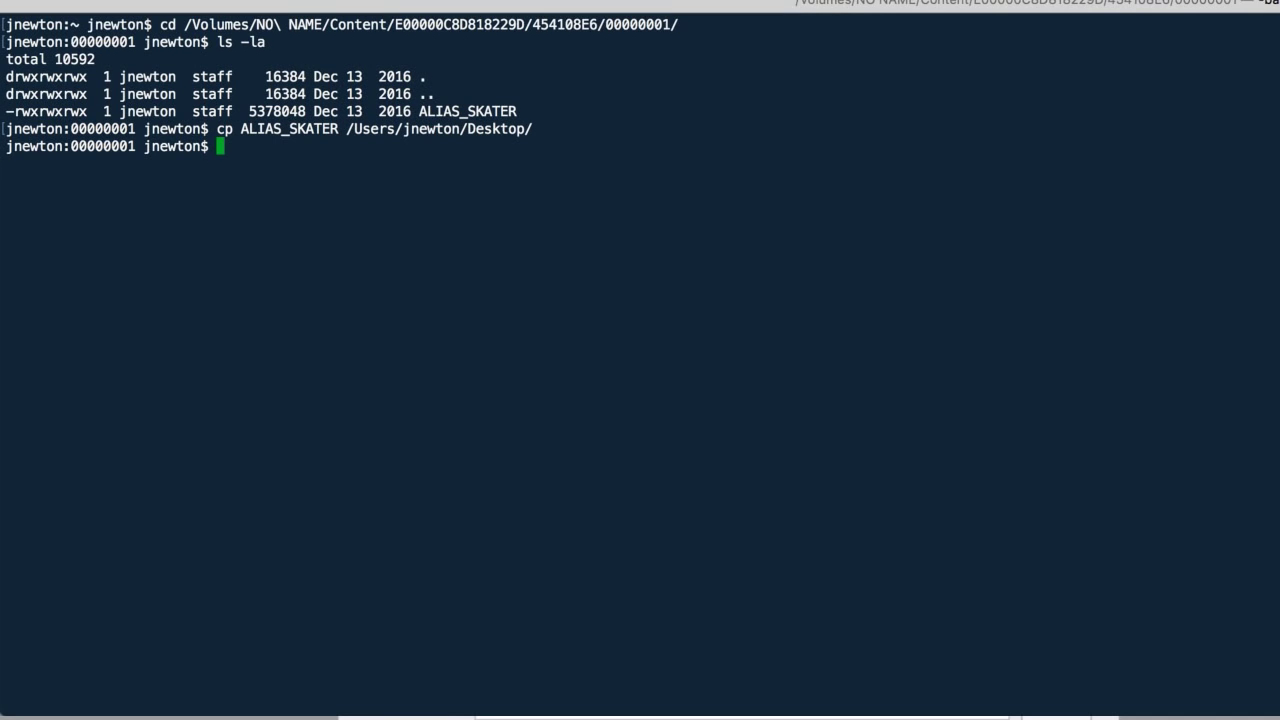
Change to ~/Downloads/extracted and list its files with ls -la.
type("cd /Users")
type("/jnewton/")
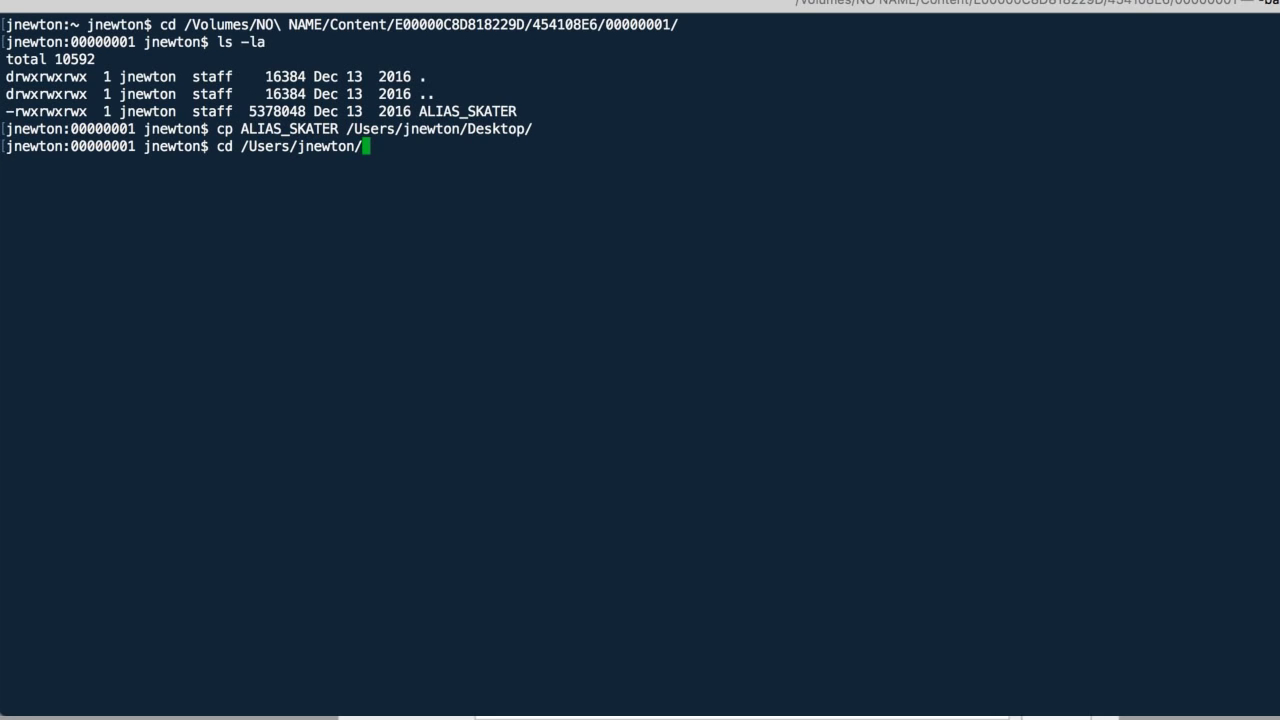
type("Dow")
key("Tab")
type("ext")
key("Tab")
key("Return")
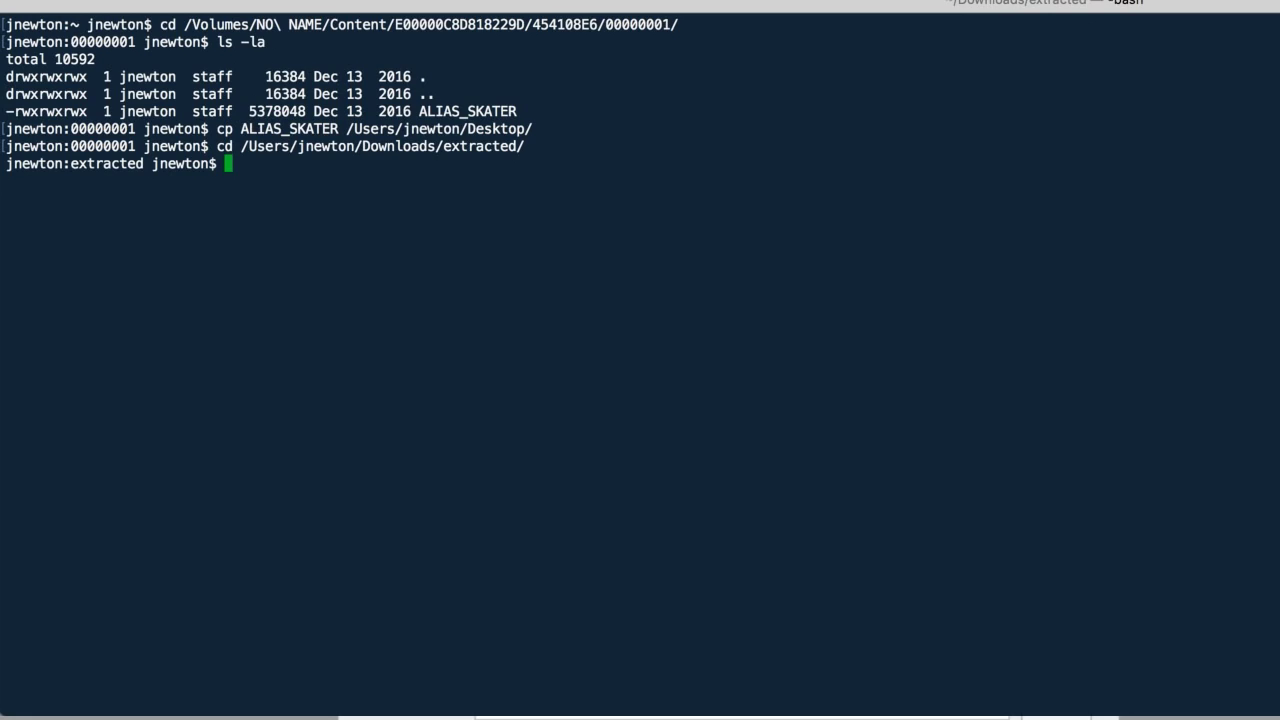
type("ls -la")
key("Return")
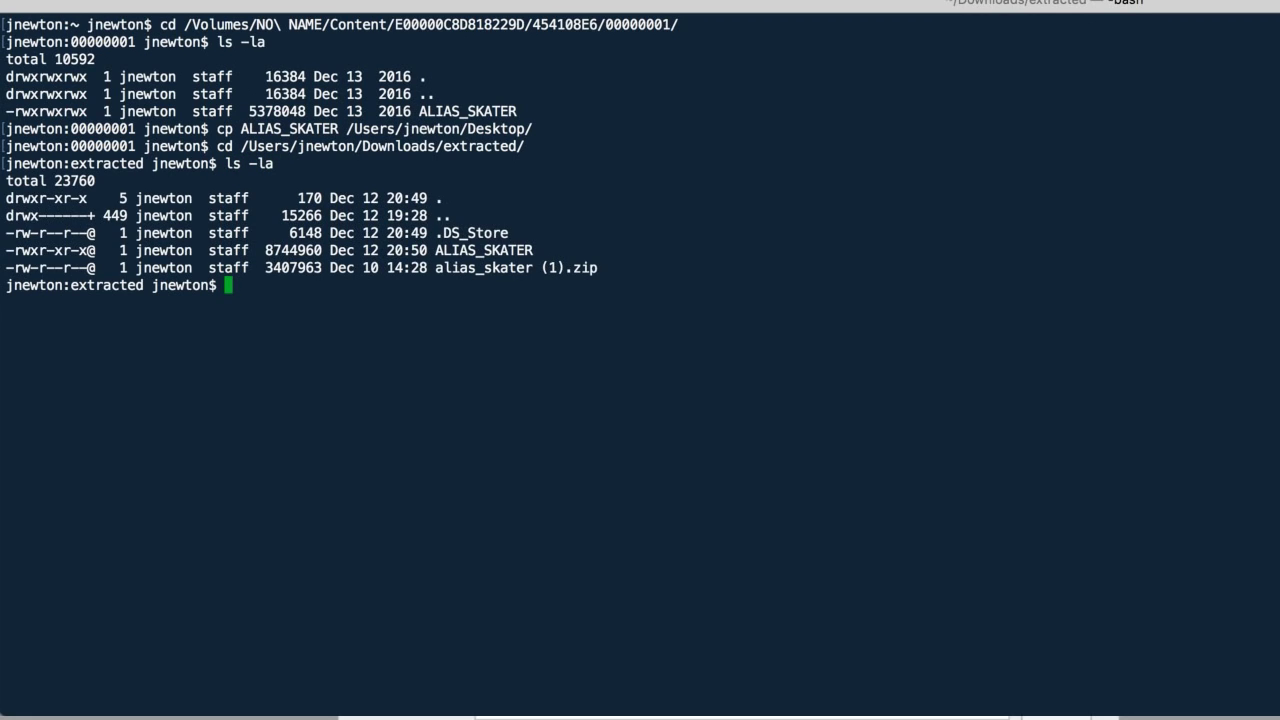
Copy ALIAS_SKATER into /Volumes/NO NAME/Content/…/454108E6/00000001/ on the USB drive.
type("cp AL")
key("Tab")
type("/")
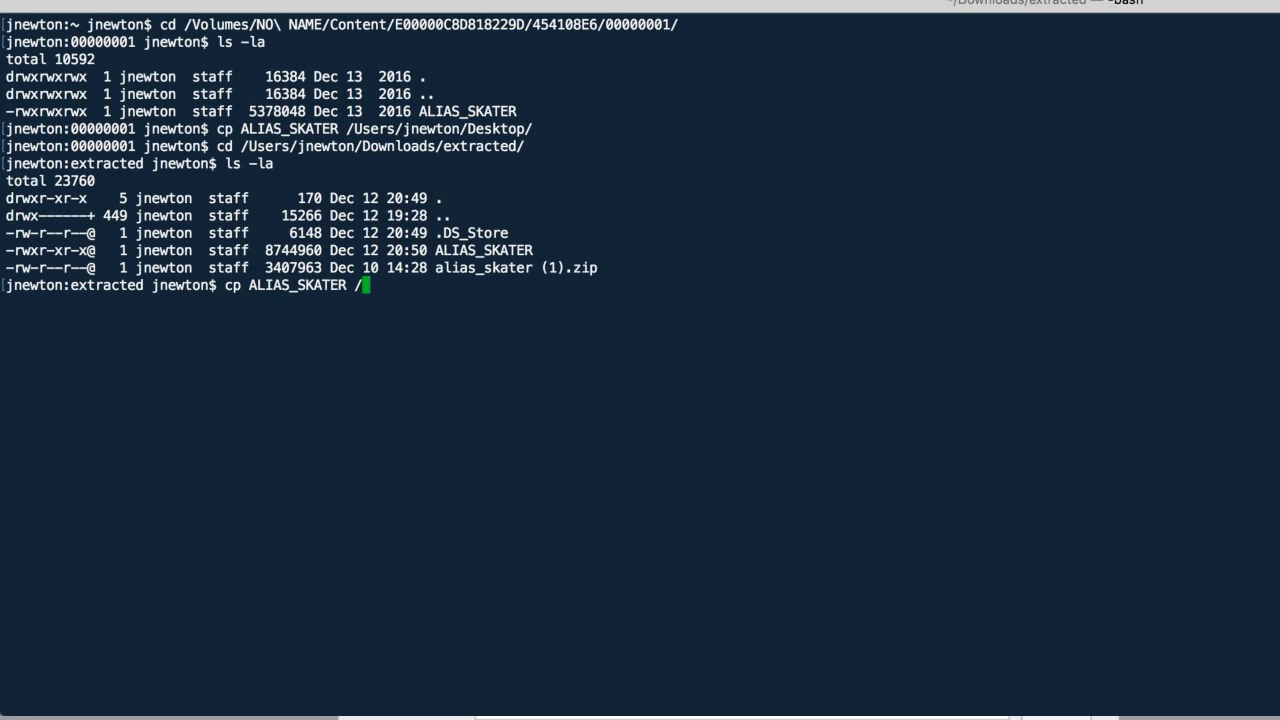
type("Vo")
key("Tab")
type("NO")
key("Tab")
type("E")
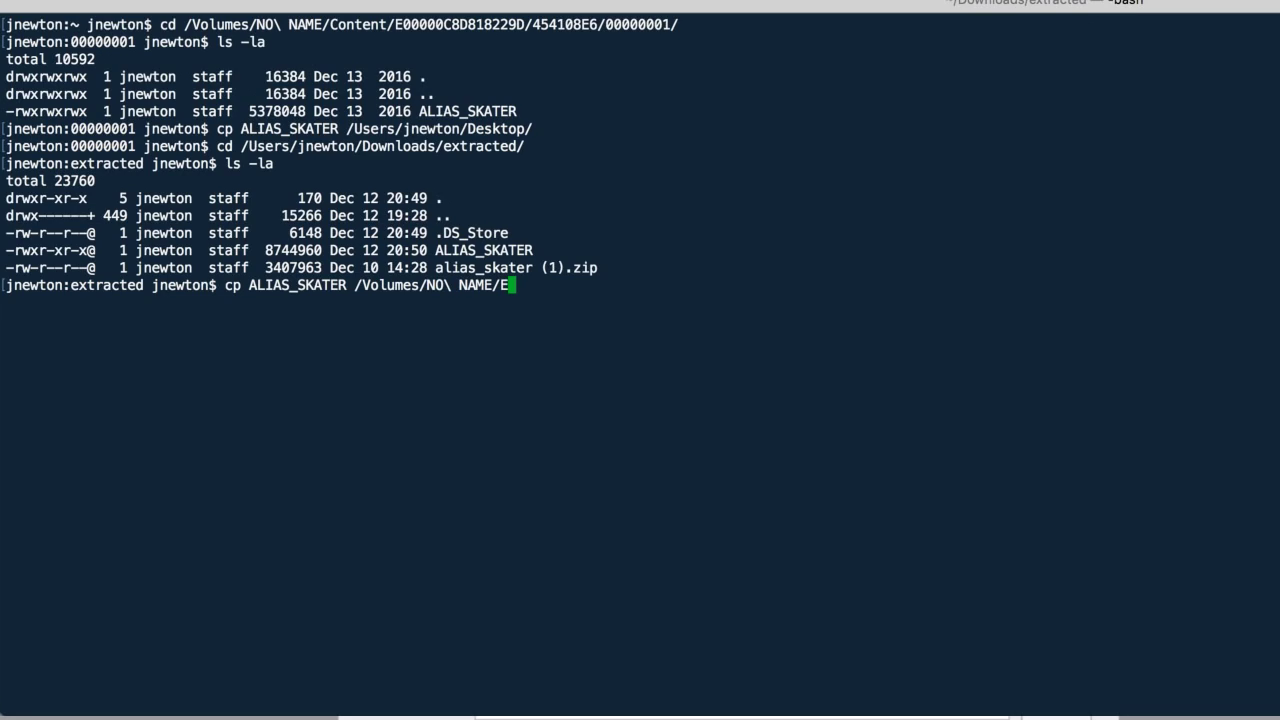
key("BackSpace")
type("C")
key("Tab")
type("E")
key("Tab")
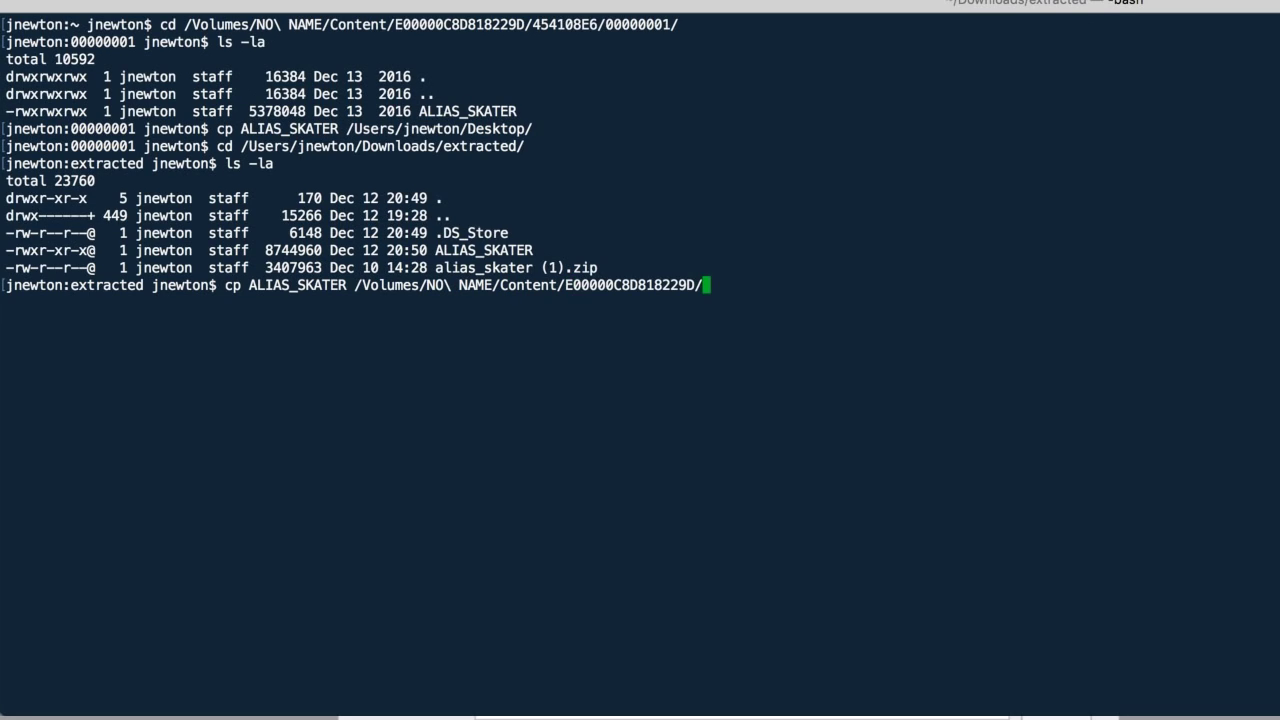
key("Tab")
key("Tab")
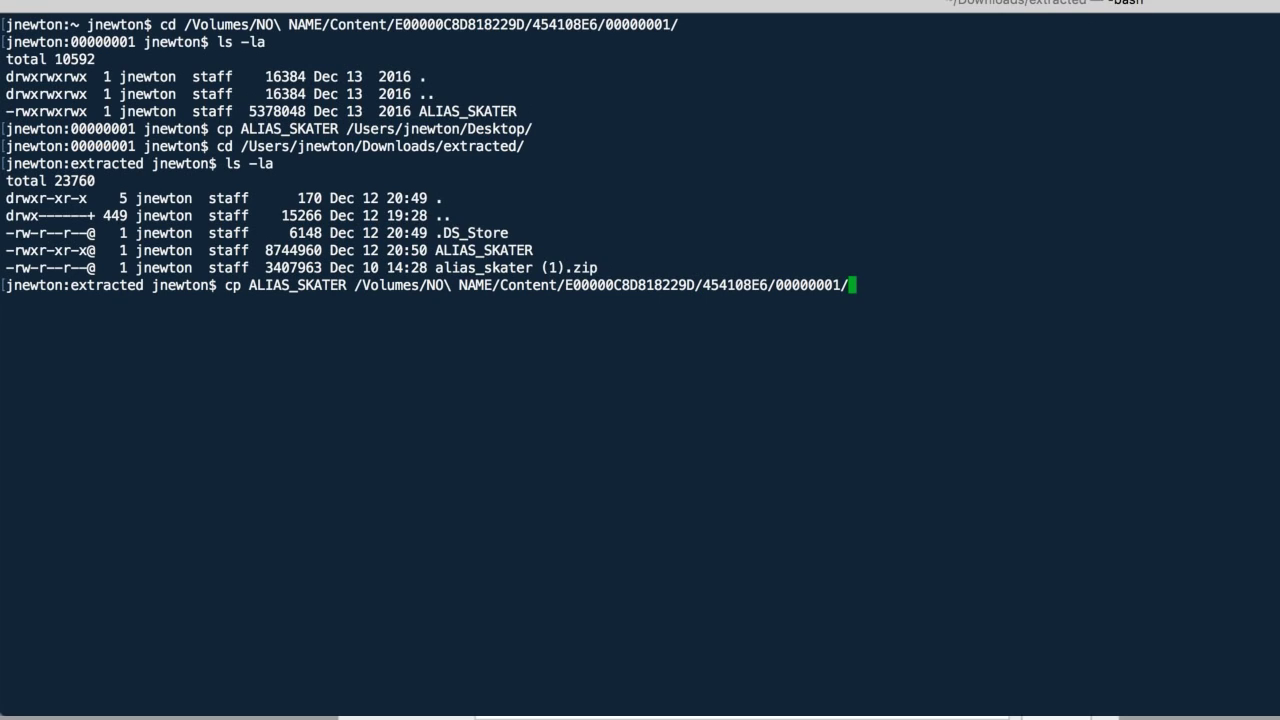
key("Return")
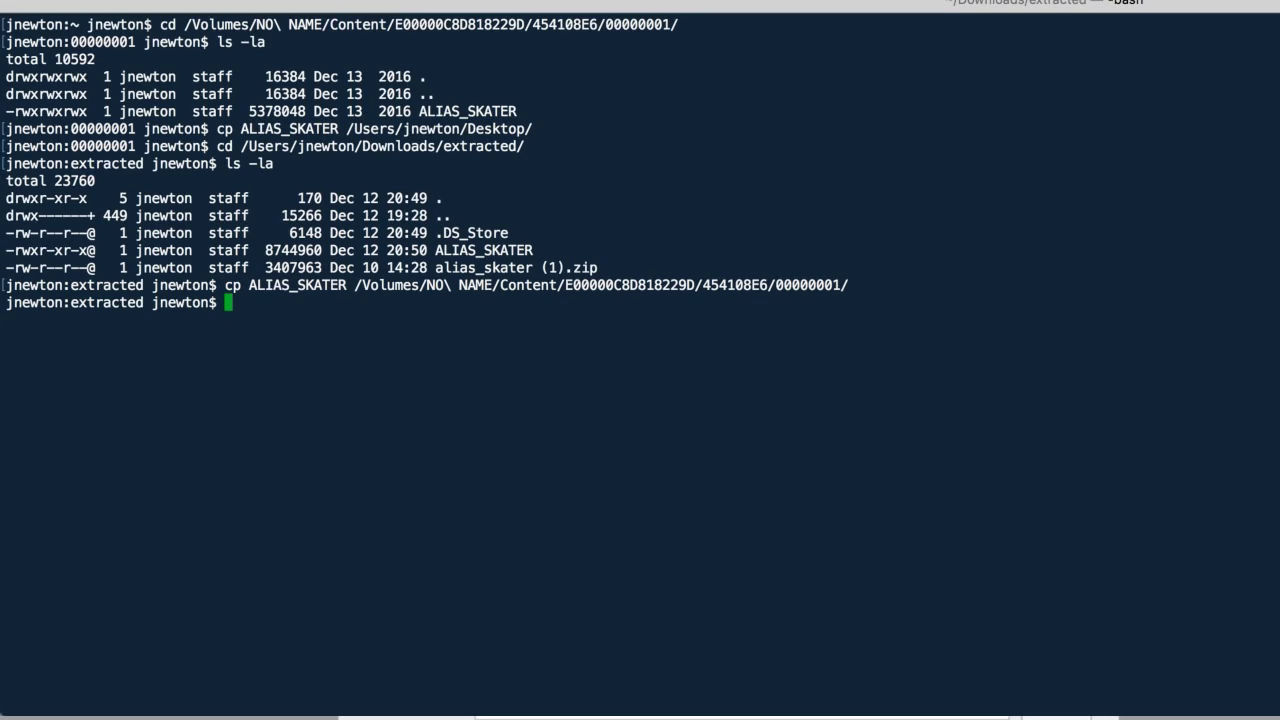
Move into the USB save folder, list it to confirm ALIAS_SKATER, then return home with cd ~.
left_click_drag(355, 285, 848, 285)
key("super+c")
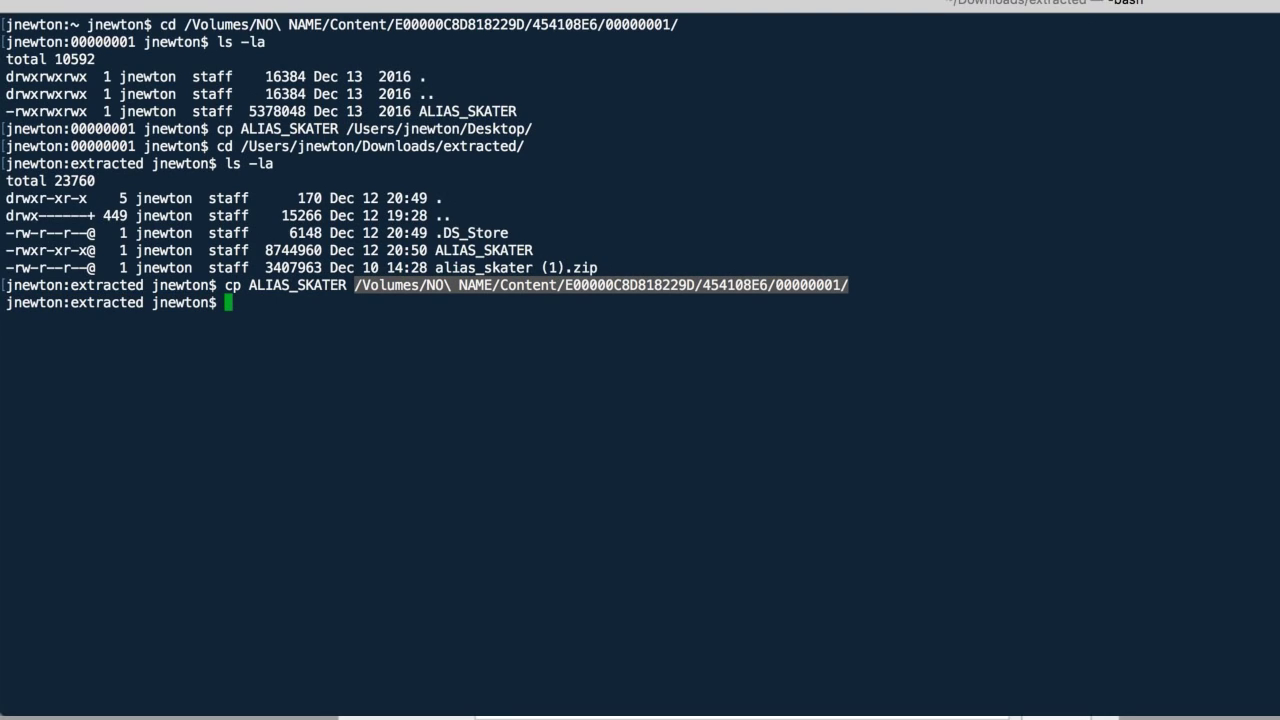
type("cd")
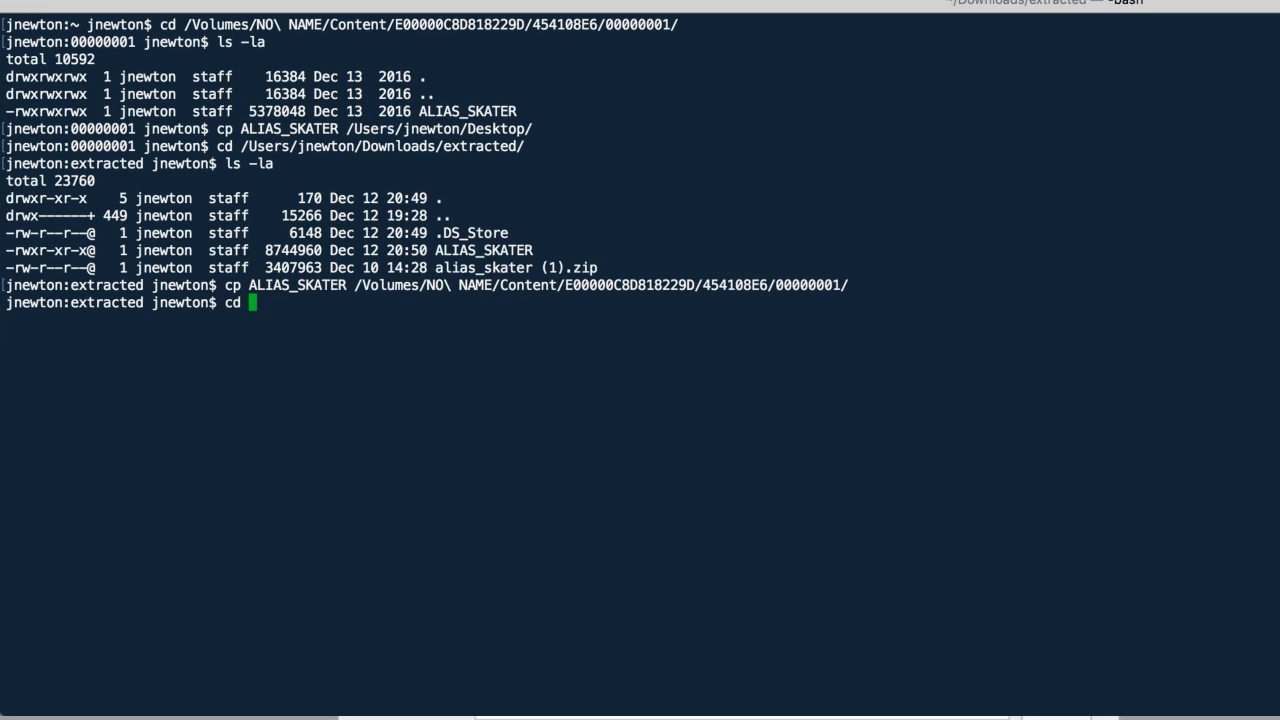
key("super+v")
key("Return")
type("ls -la")
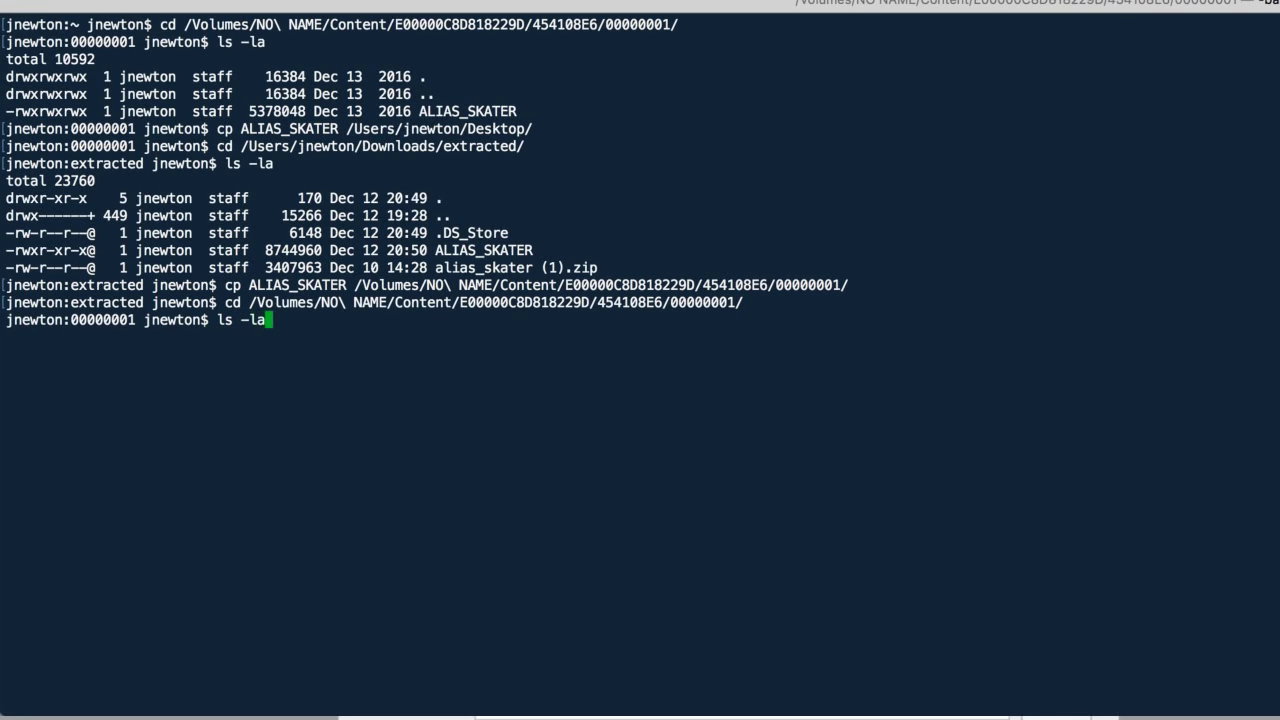
key("Return")
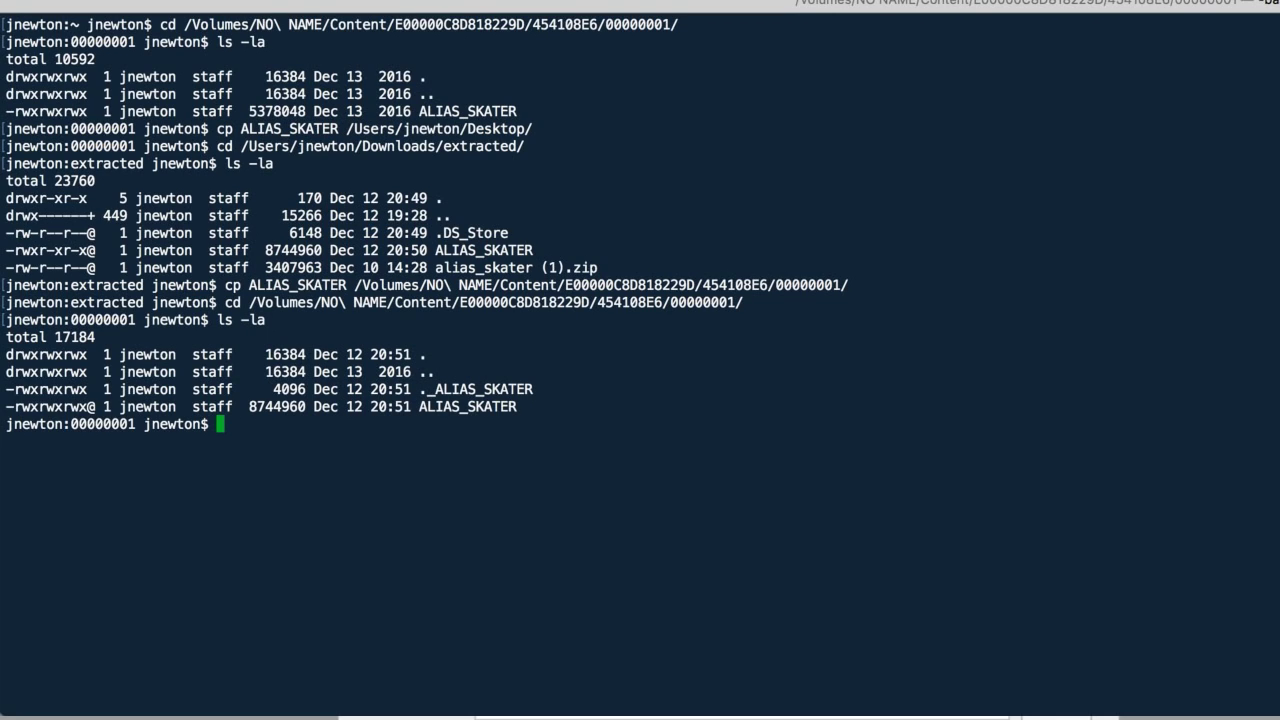
type("cd ~")
key("Return")
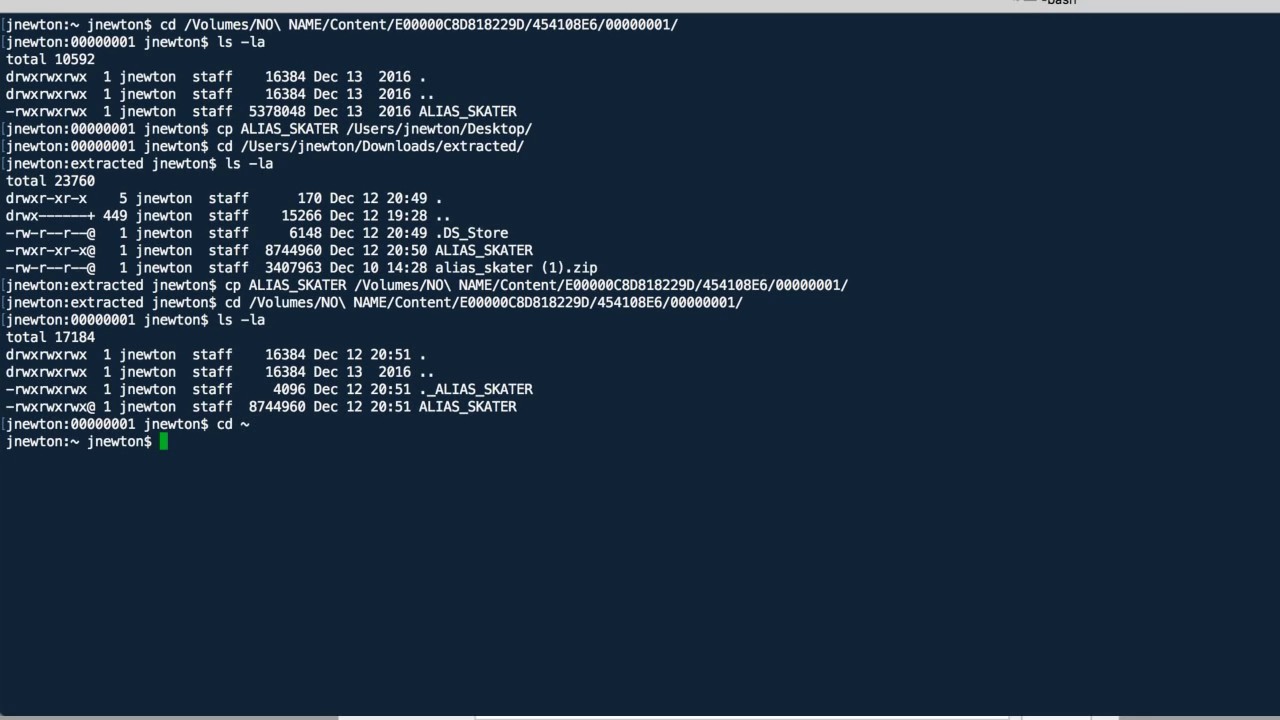
scroll(640, 360, "up", 3)
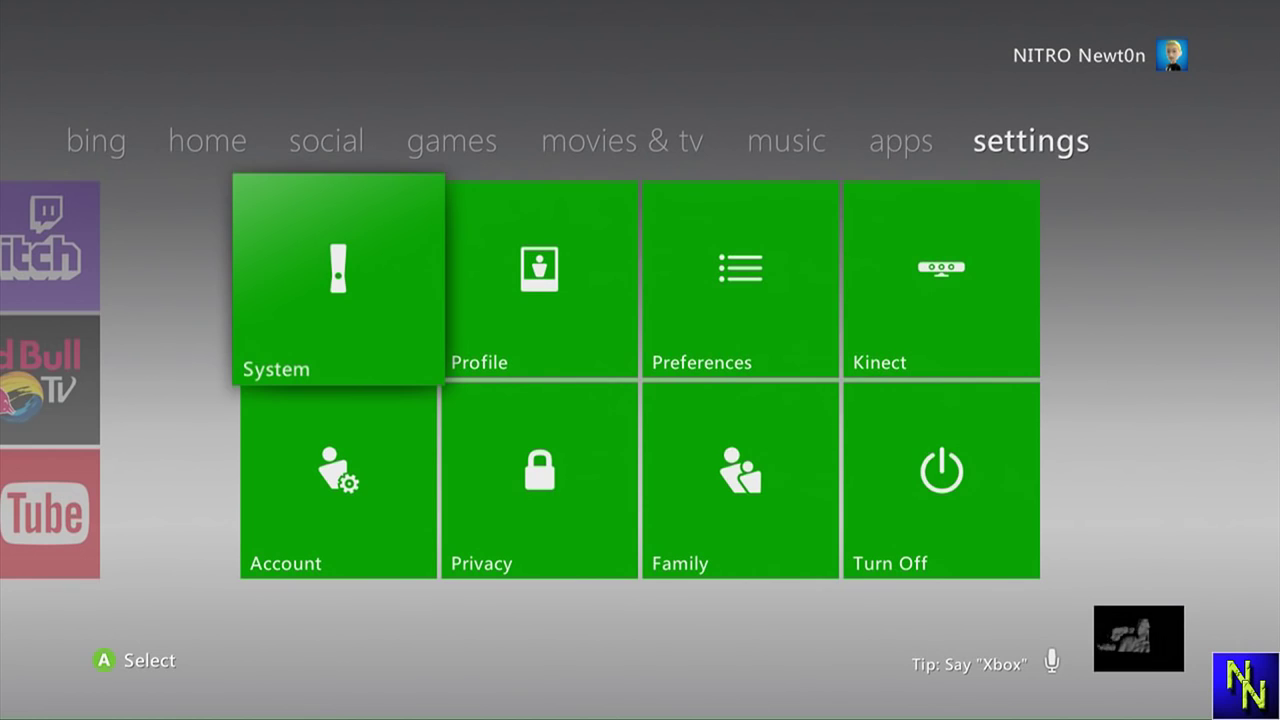
Browse System Settings > Storage > USB device to the Skate 3 saved games.
key("Return")
key("Down")
key("Down")
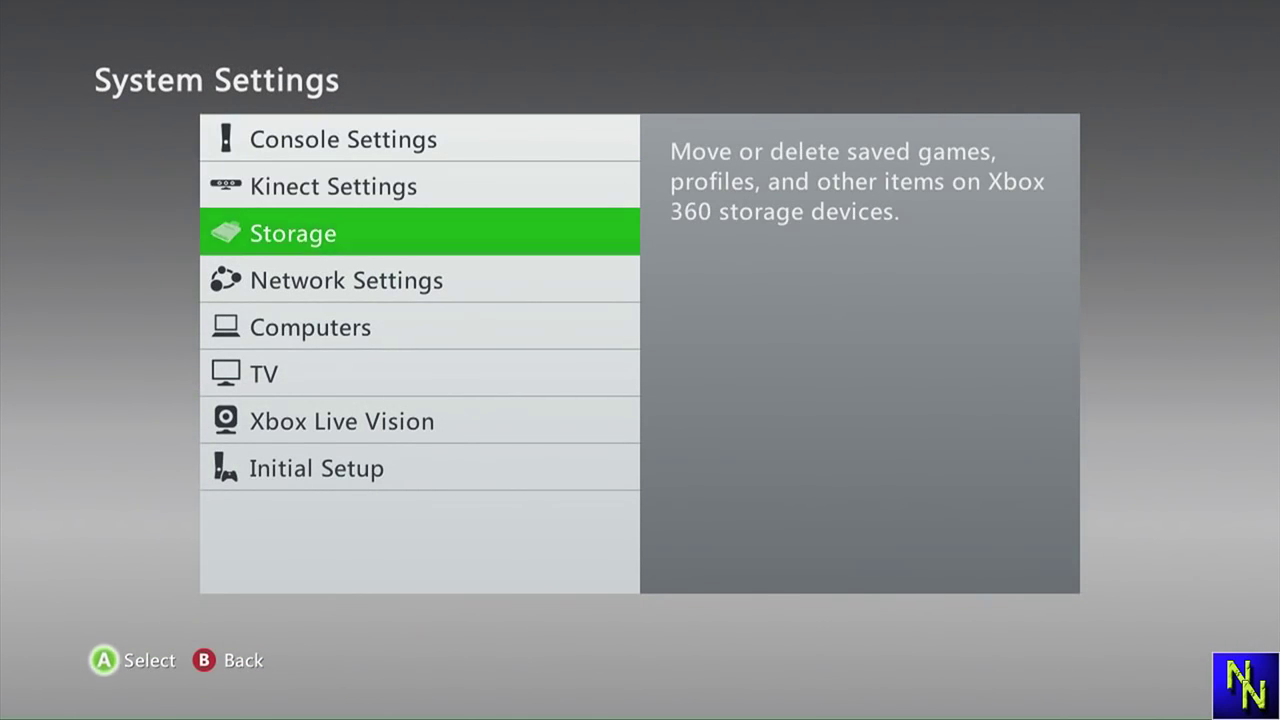
key("Return")
key("Down")
key("Down")
key("Down")
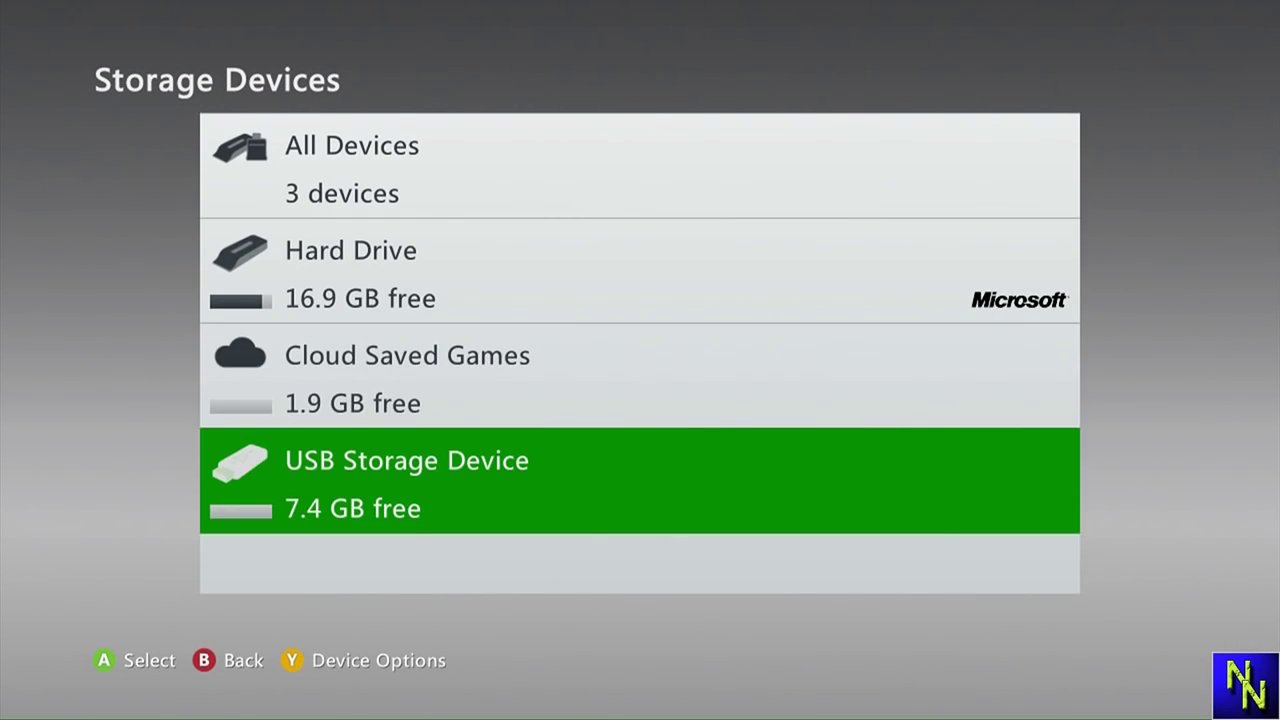
key("Return")
key("Return")
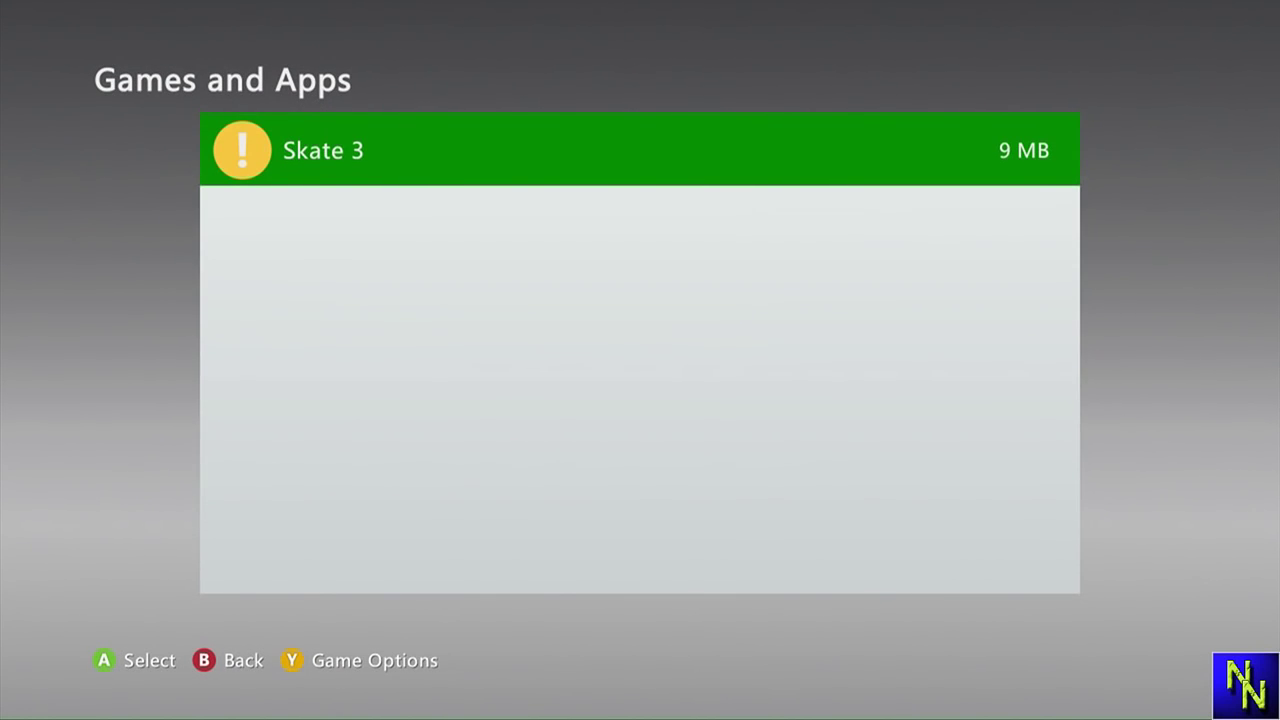
key("Return")
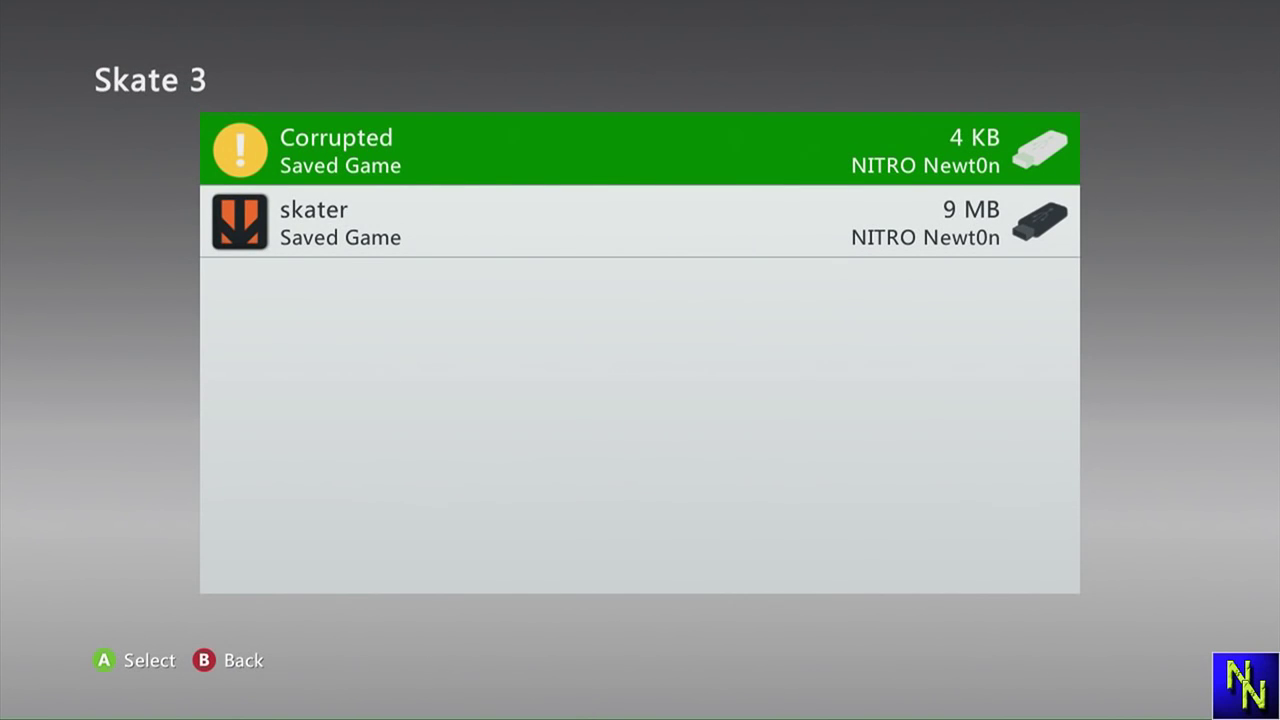
Replace the hard drive's Skate 3 save with the USB skater save, then return to the games section.
key("Return")
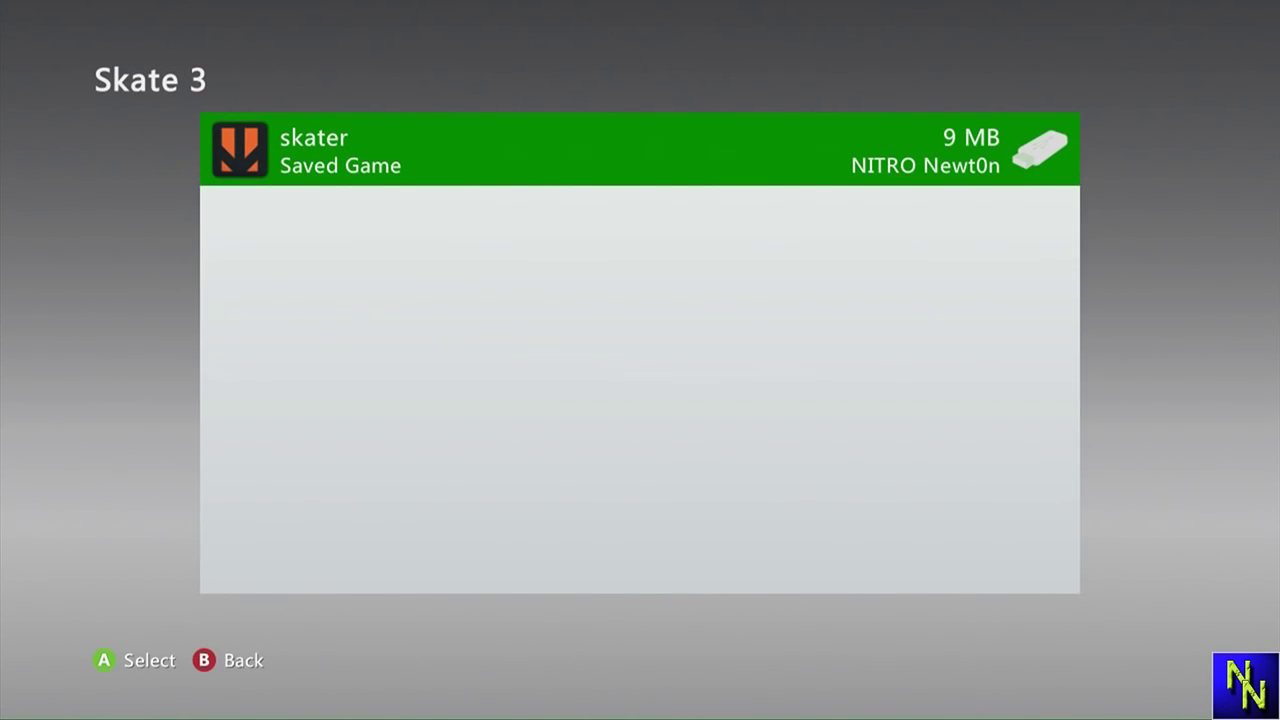
key("Return")
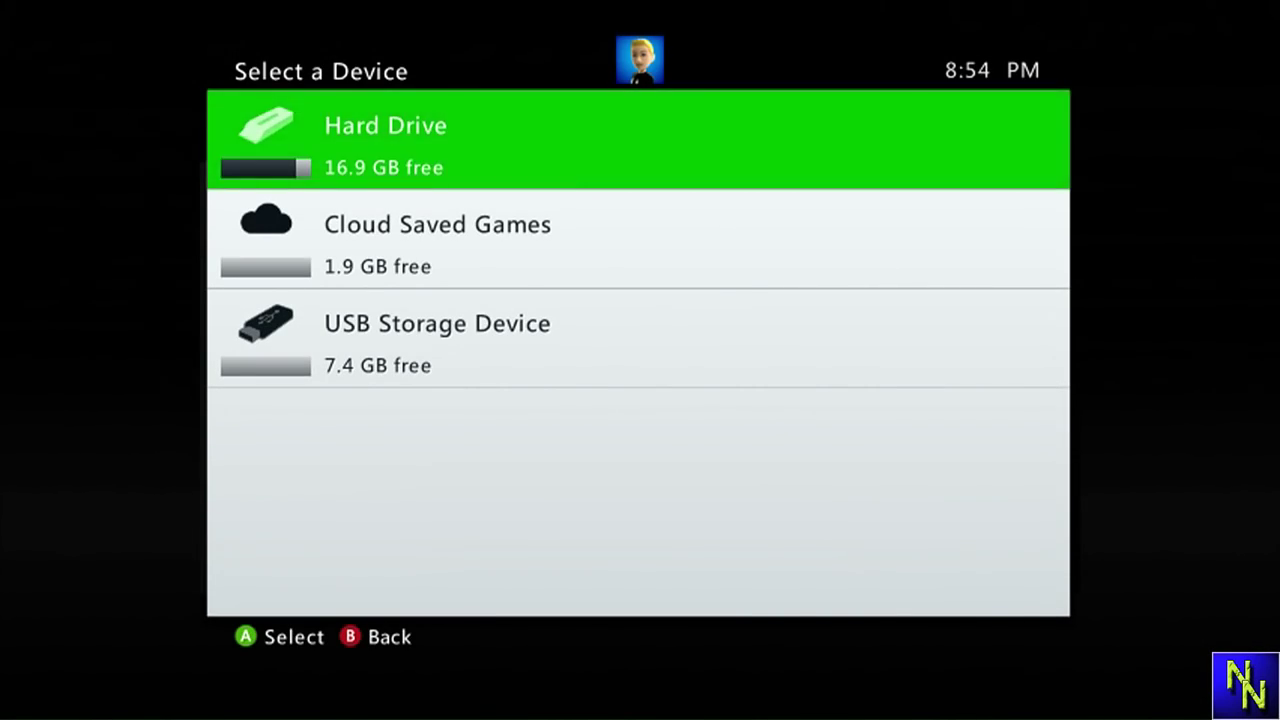
key("Up")
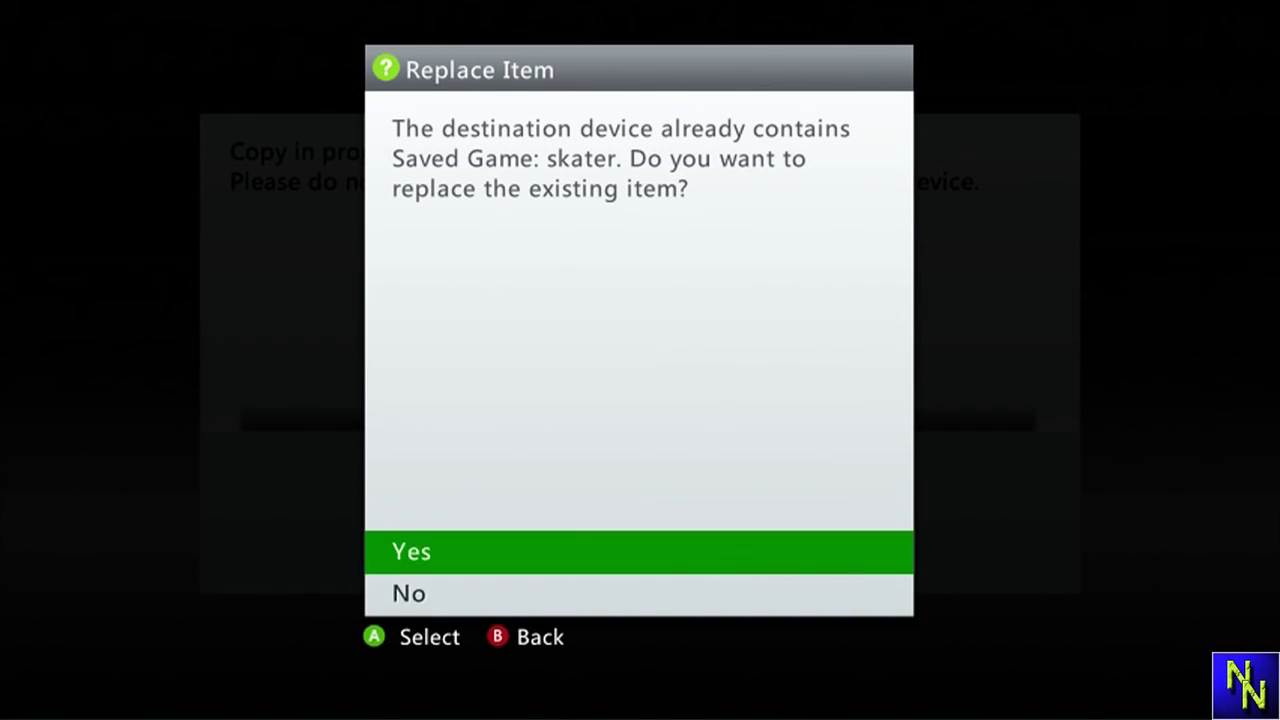
key("Return")
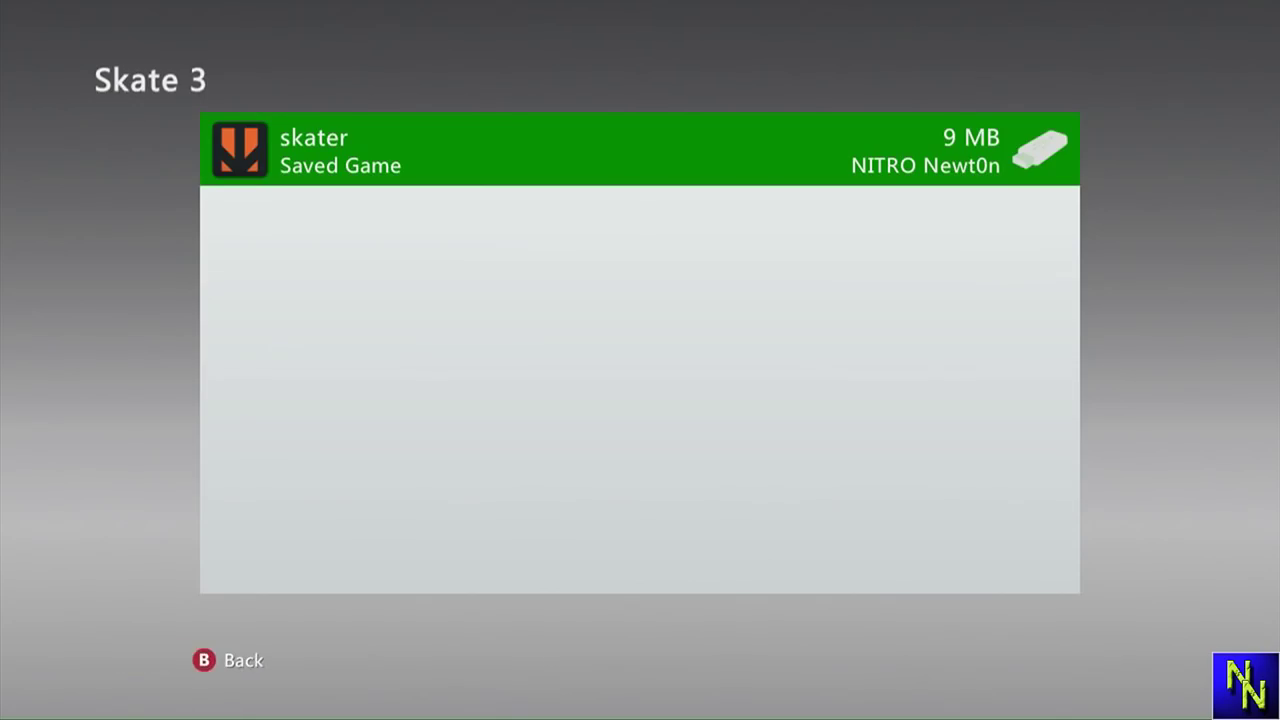
key("Escape")
key("Escape")
key("Escape")
key("Escape")
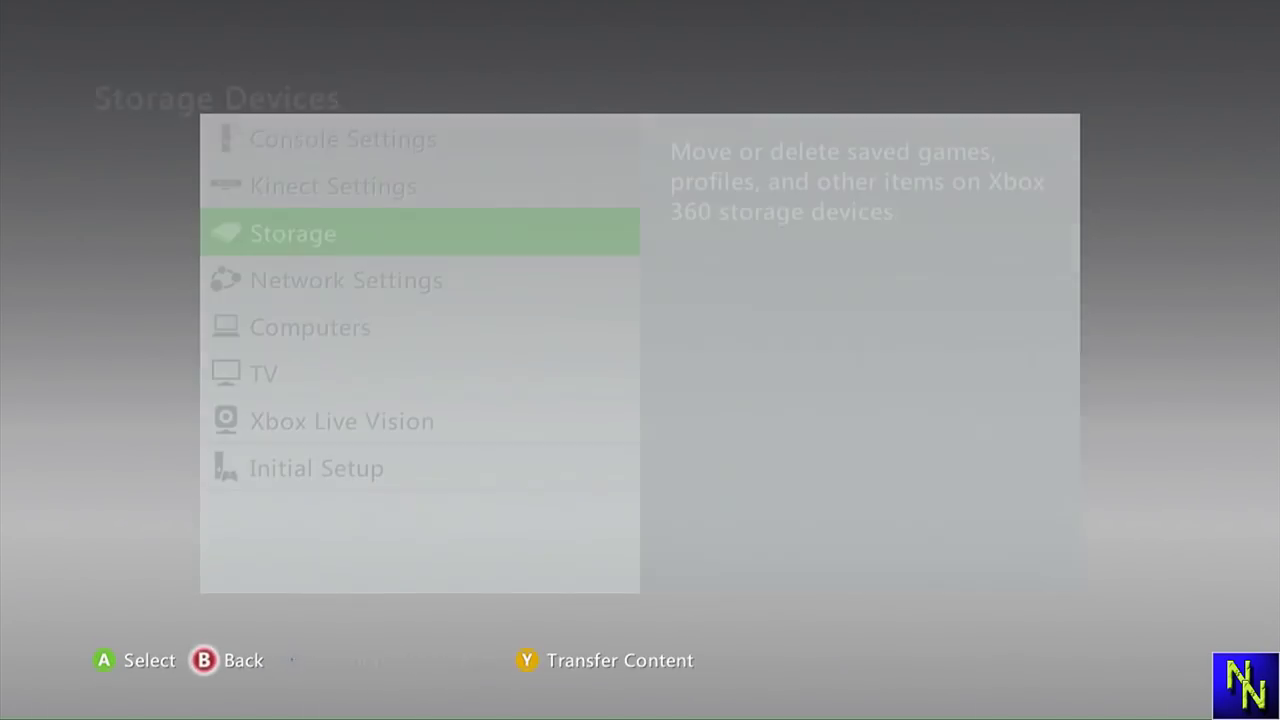
key("Left")
key("Left")
key("Left")
key("Left")
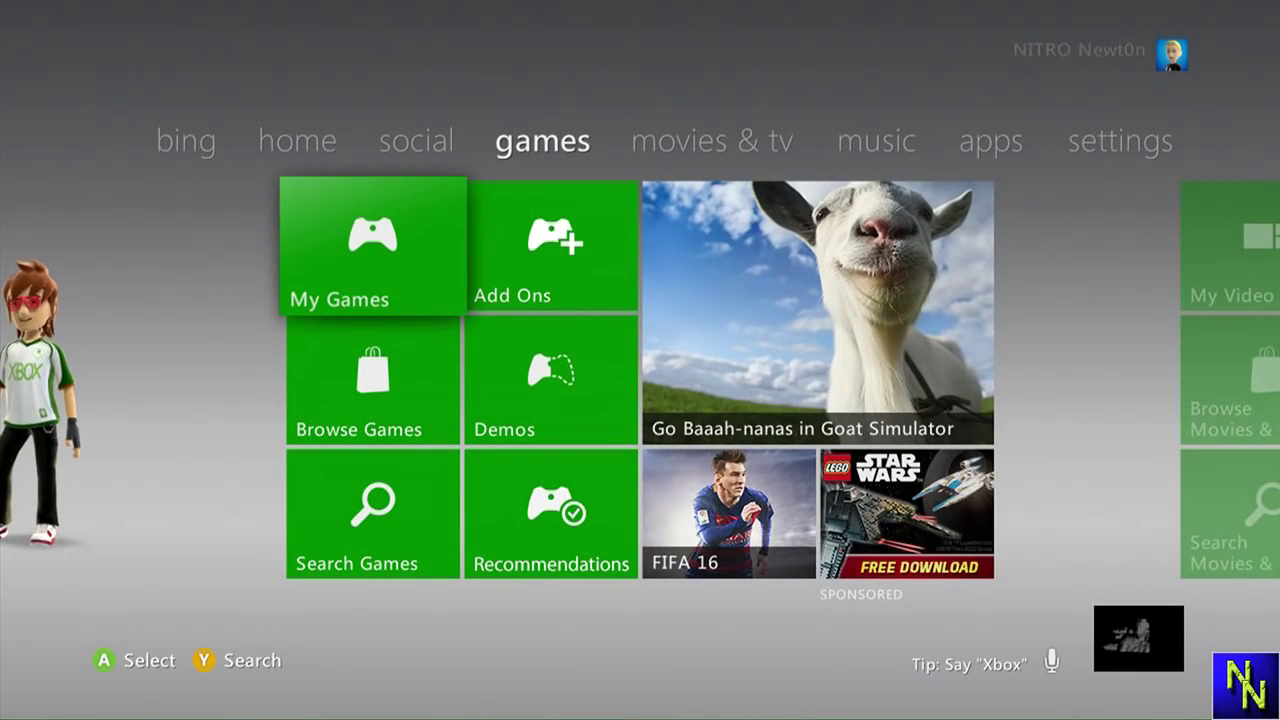
Launch Skate 3 from My Games and skate briefly with the imported skater.
key("Return")
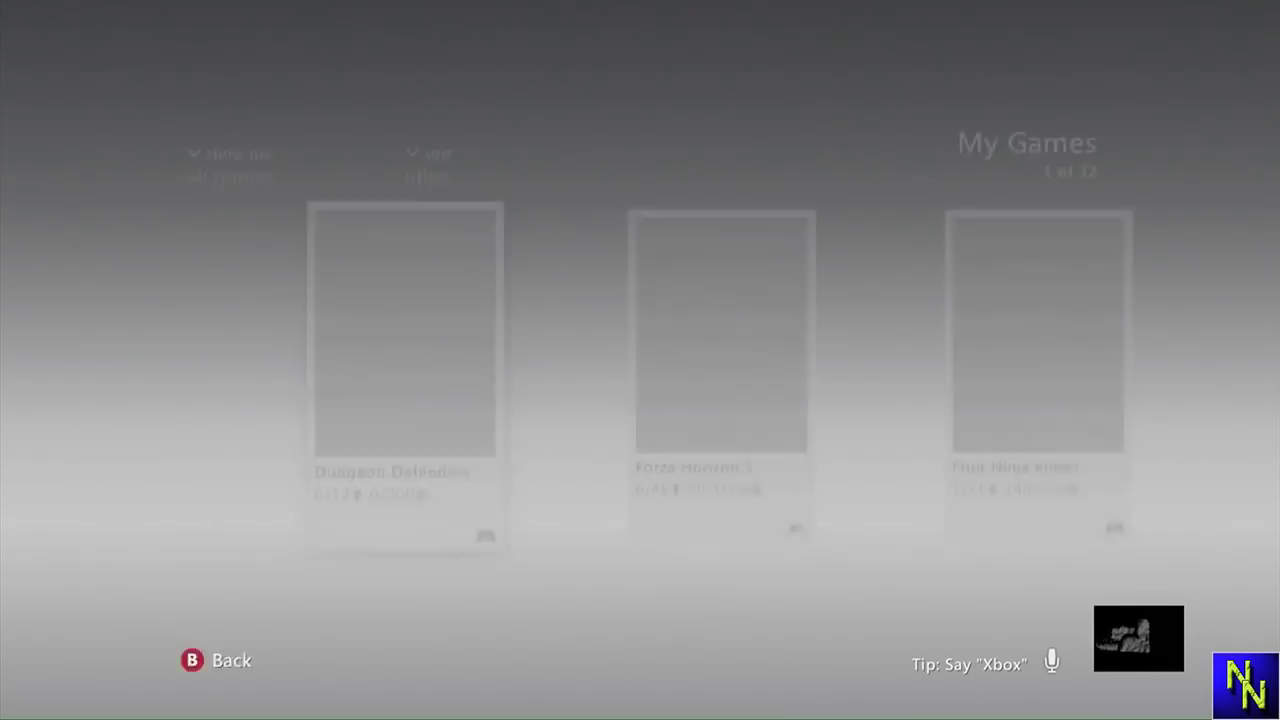
key("Right")
key("Right")
key("Right")
key("Right")
key("Right")
key("Right")
key("Right")
key("Right")
key("Right")
key("Right")
key("Right")
key("Right")
key("Right")
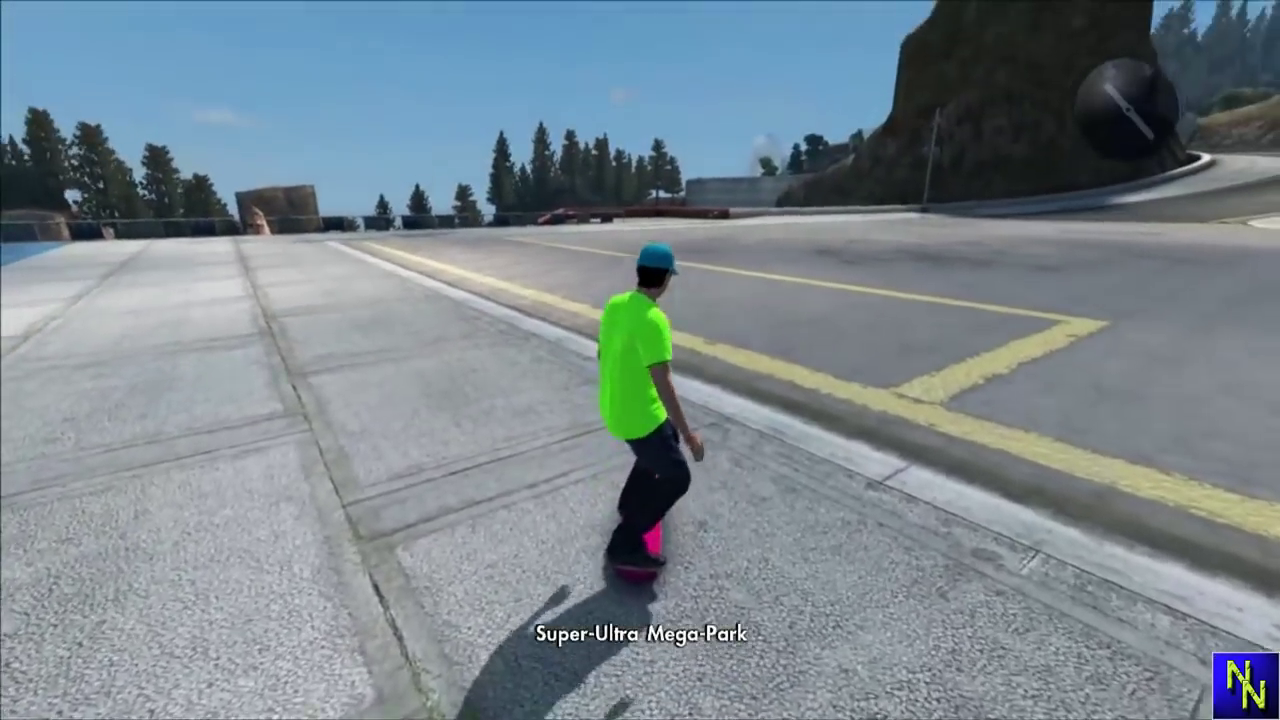
key("y")
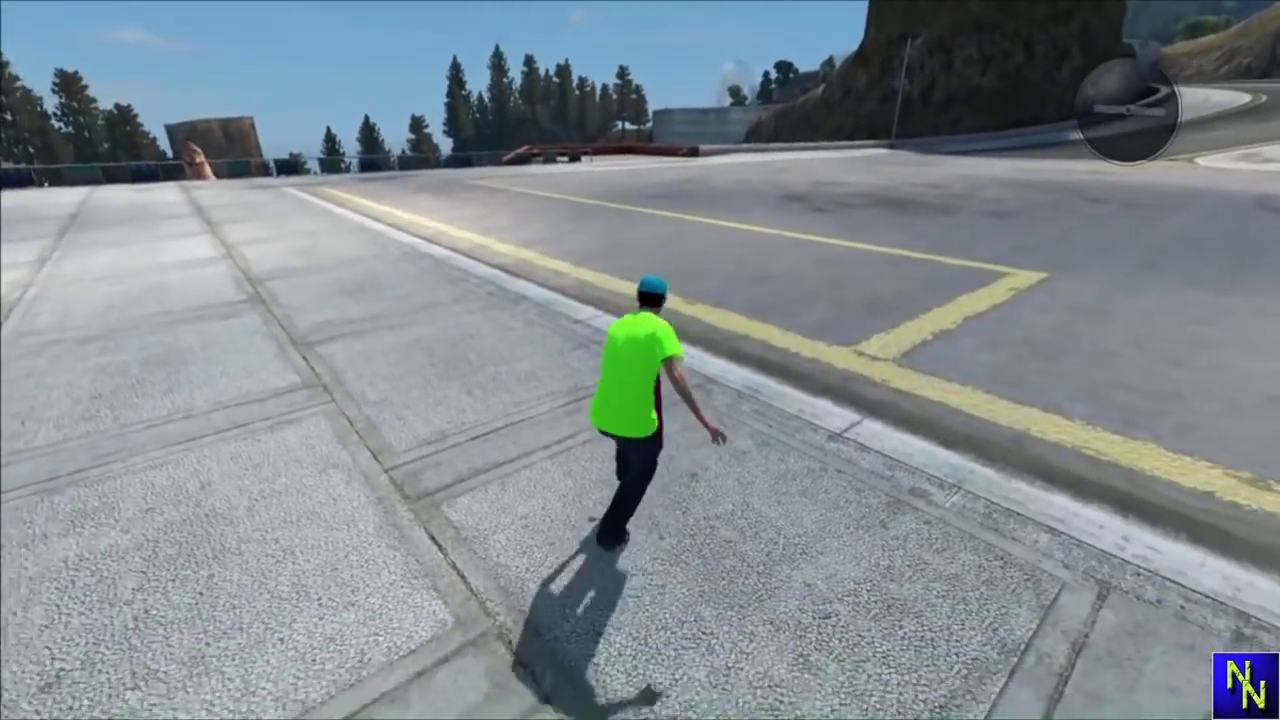
key("y")
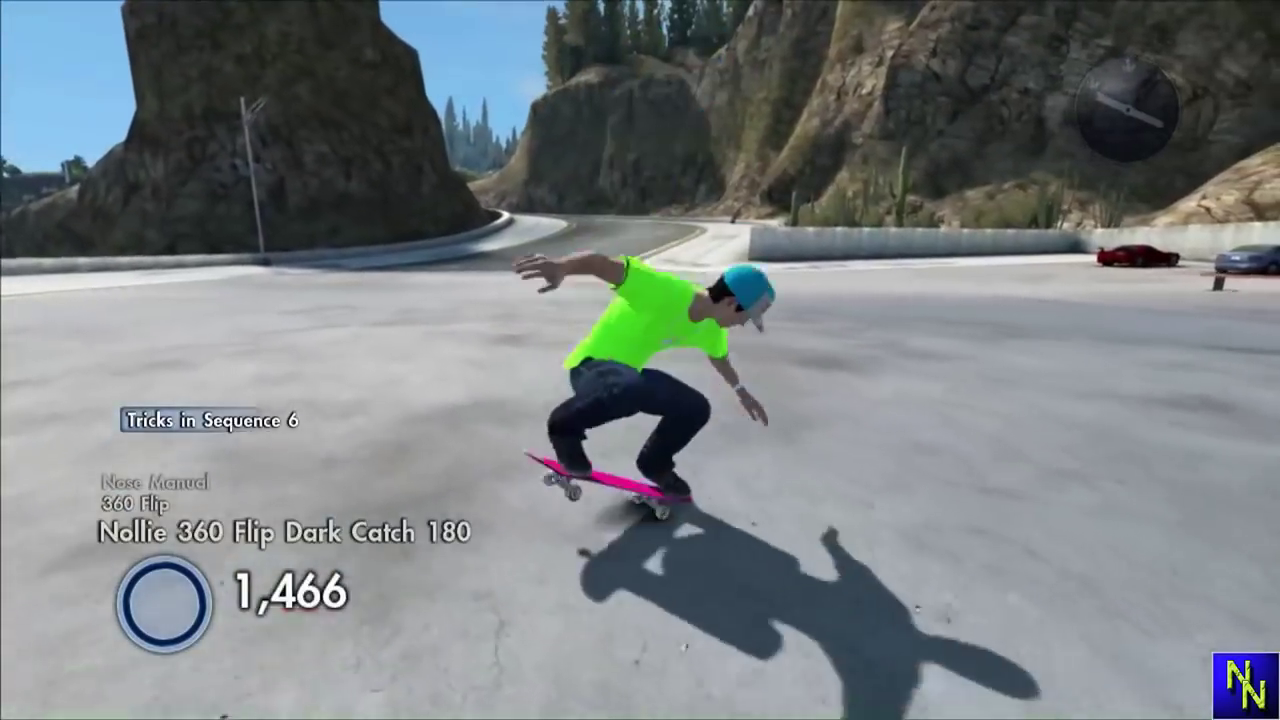
key("y")
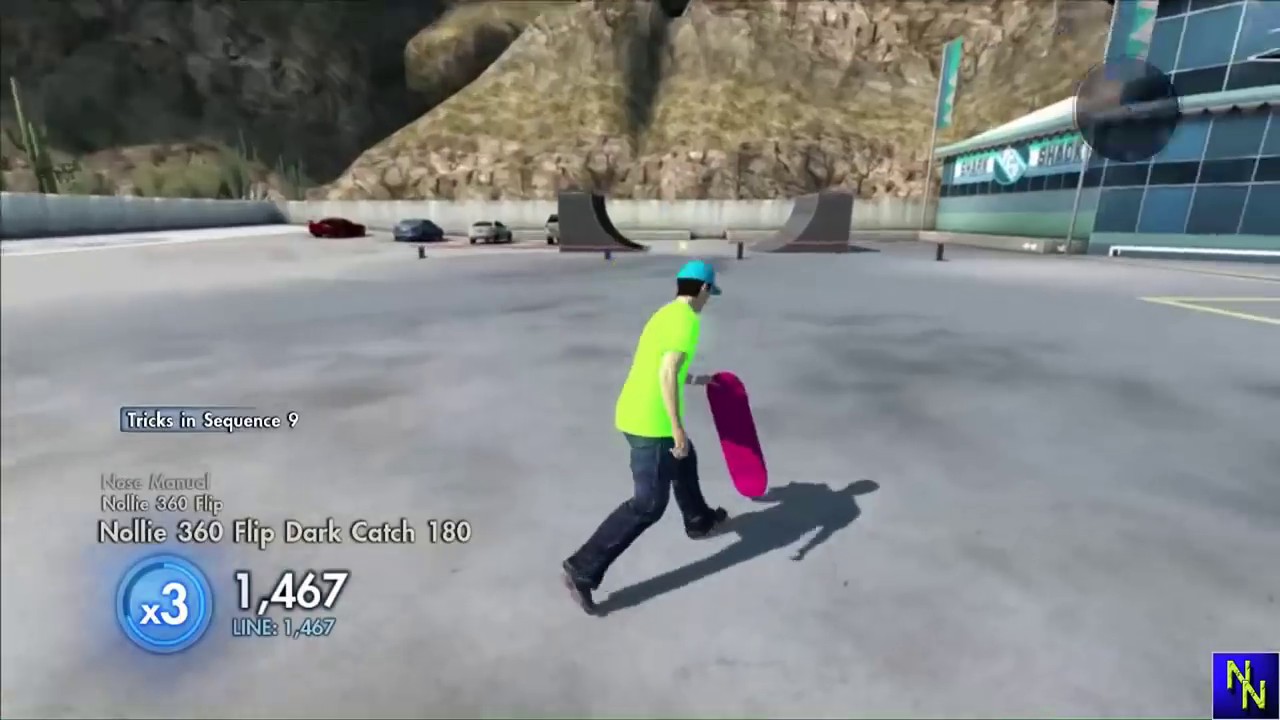
key("y")
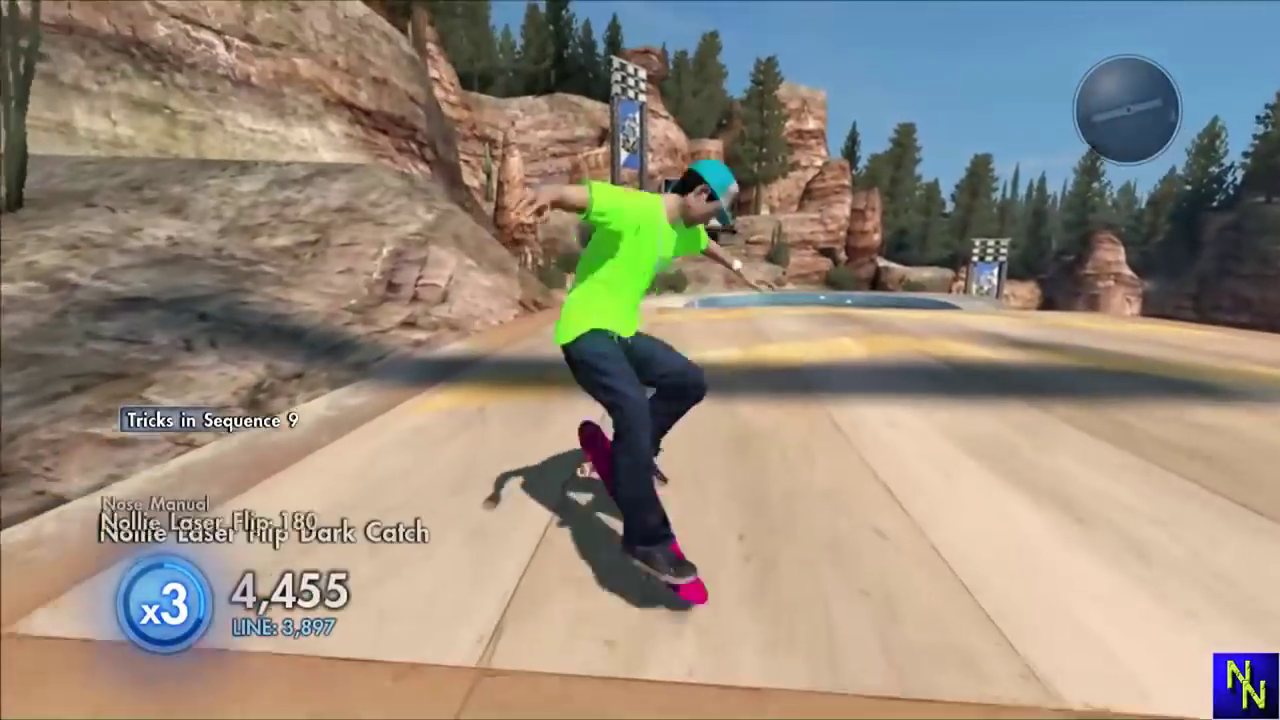
Pause the game and open the team's skater list for editing.
key("Escape")
key("Down")
key("Return")
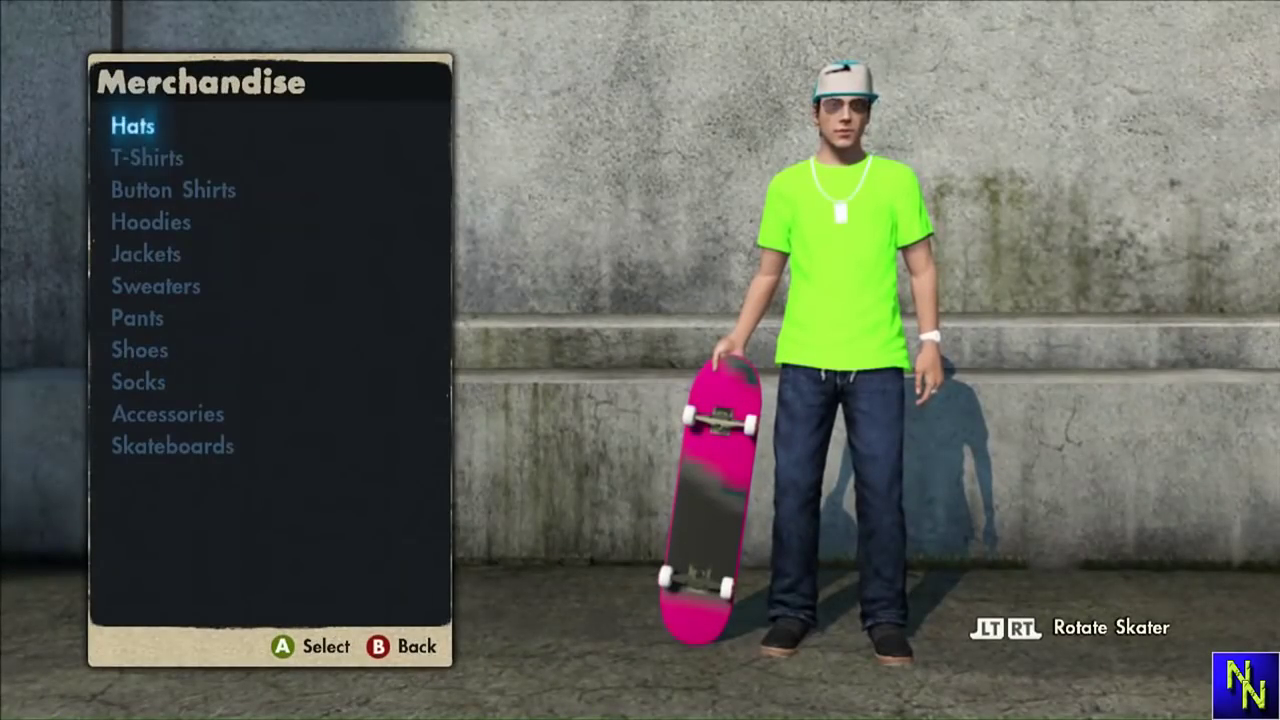
Open the skater's Customizable Tee and choose the back of the shirt for a team logo.
key("Down")
key("Return")
key("Right")
key("Return")
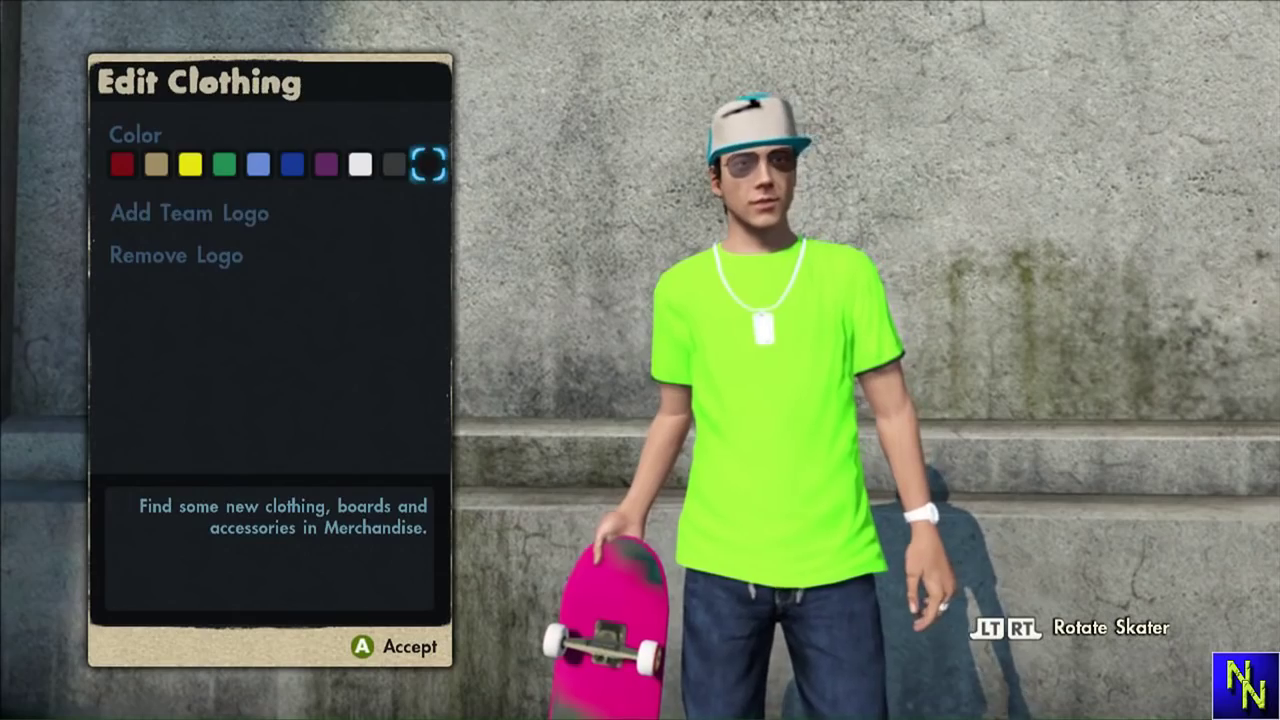
key("Down")
key("Return")
key("Down")
key("Down")
key("Up")
key("Return")
key("Down")
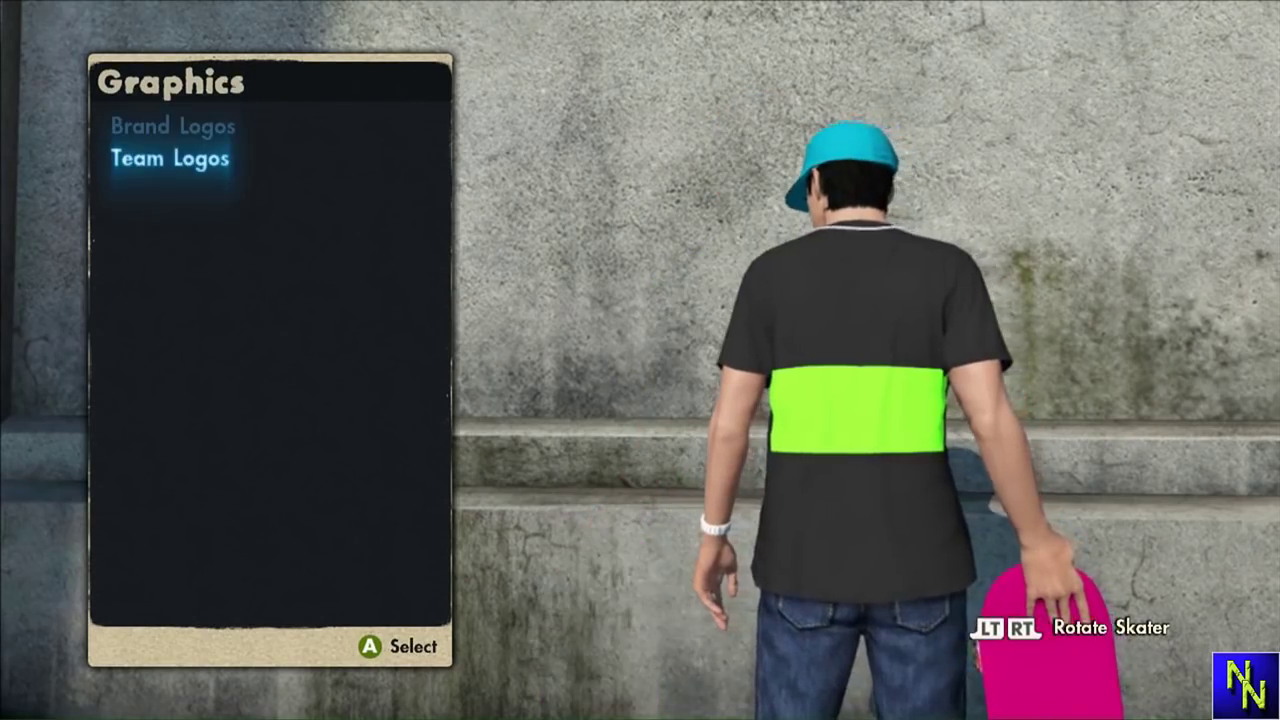
Try custom graphics 1, 2 and 4 on the shirt back, rotating graphic 4 clockwise with RB.
key("Return")
key("Return")
key("Escape")
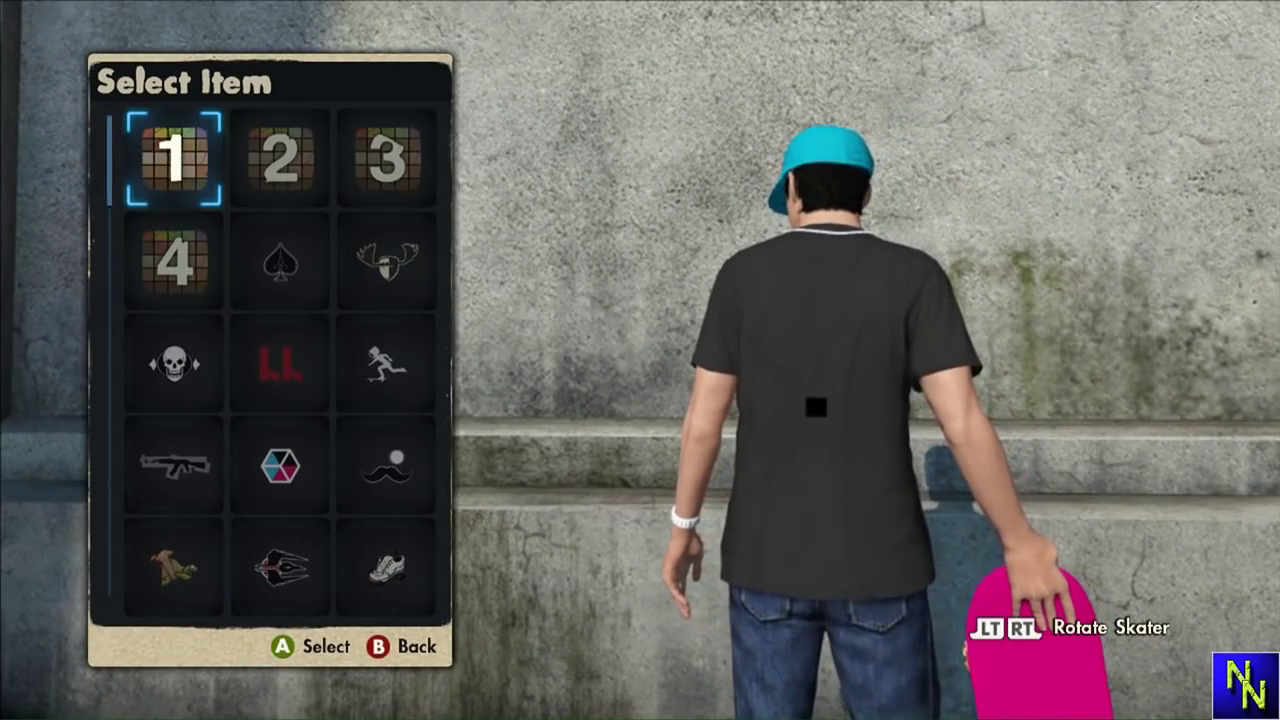
key("Right")
key("Return")
key("Escape")
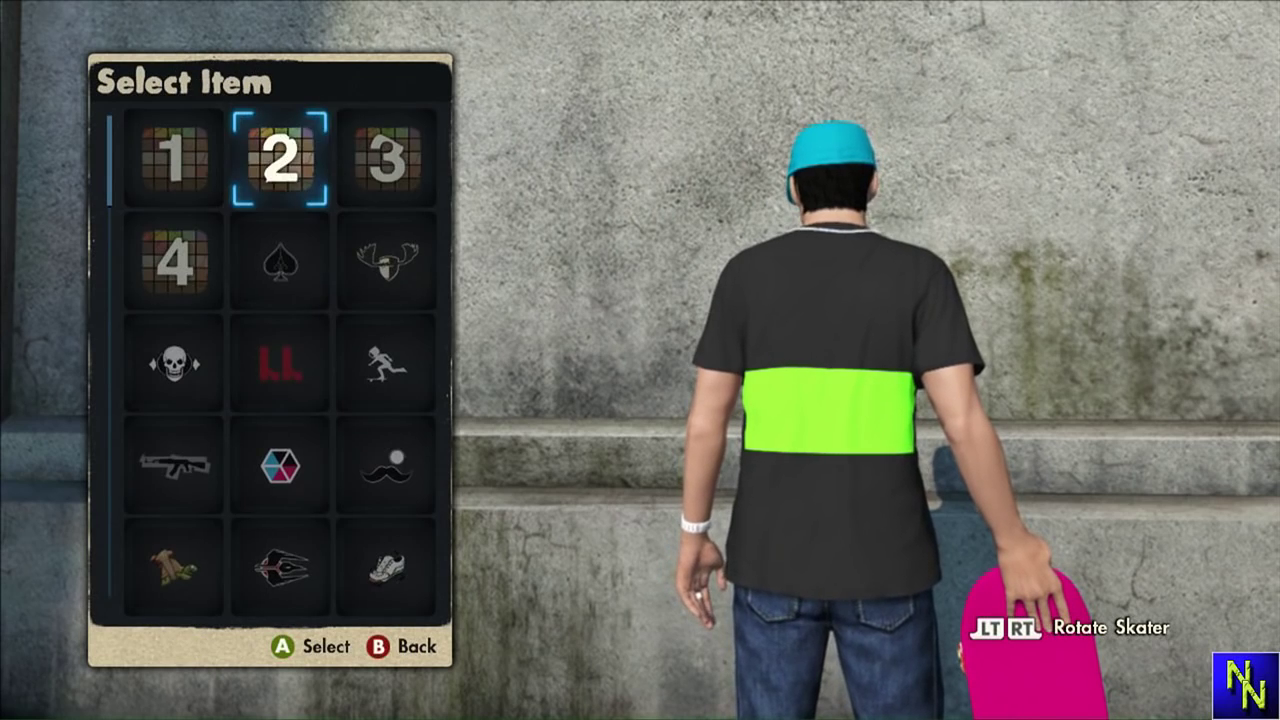
key("Right")
key("Return")
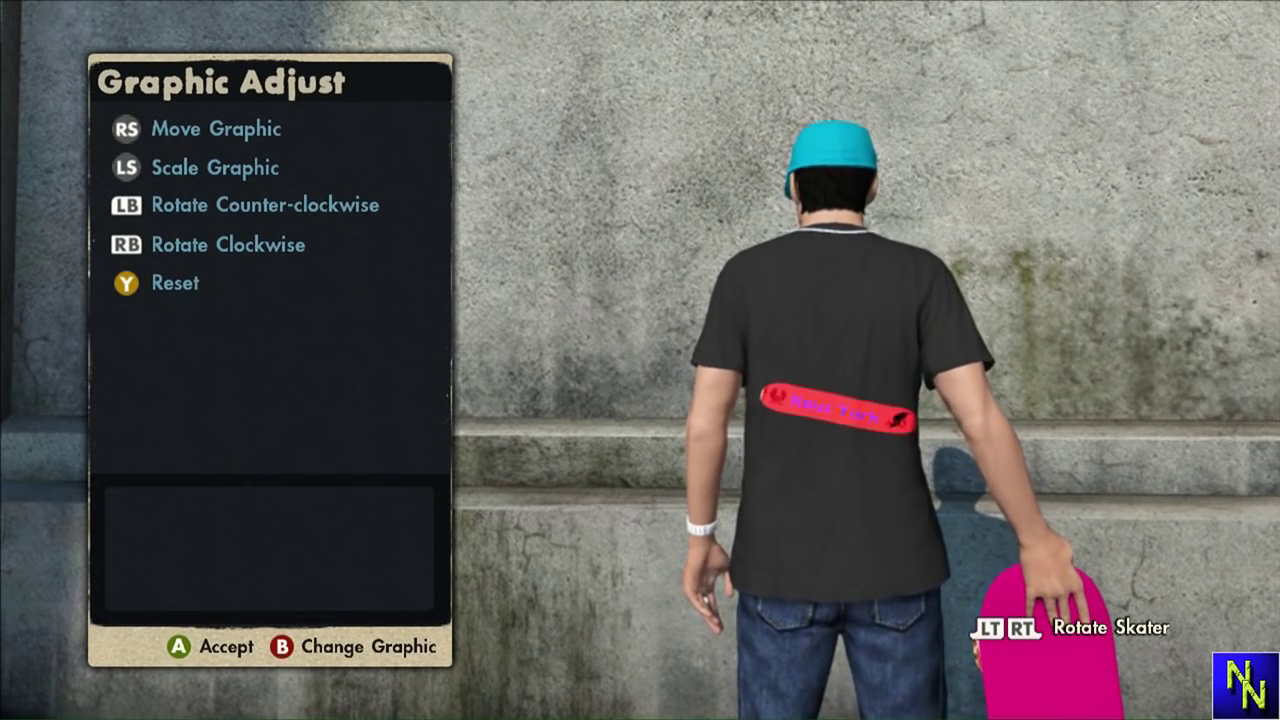
key("Escape")
key("Down")
key("Left")
key("Left")
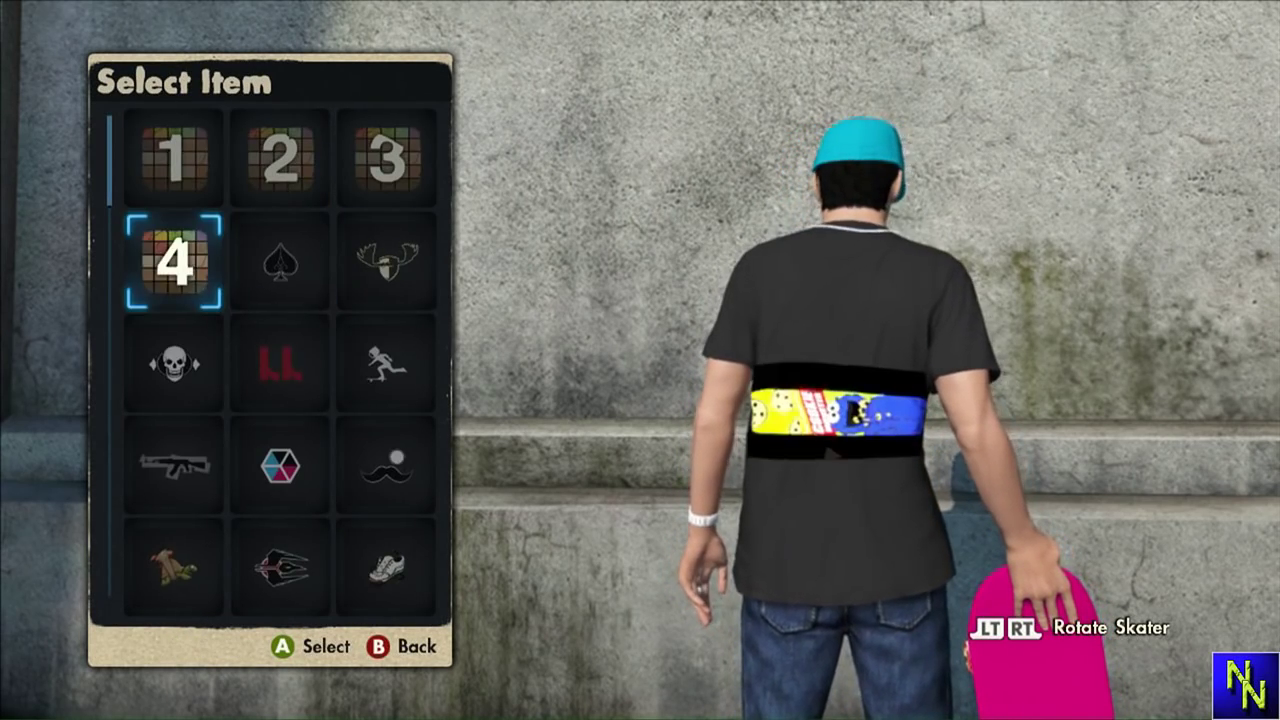
key("Return")
key("e")
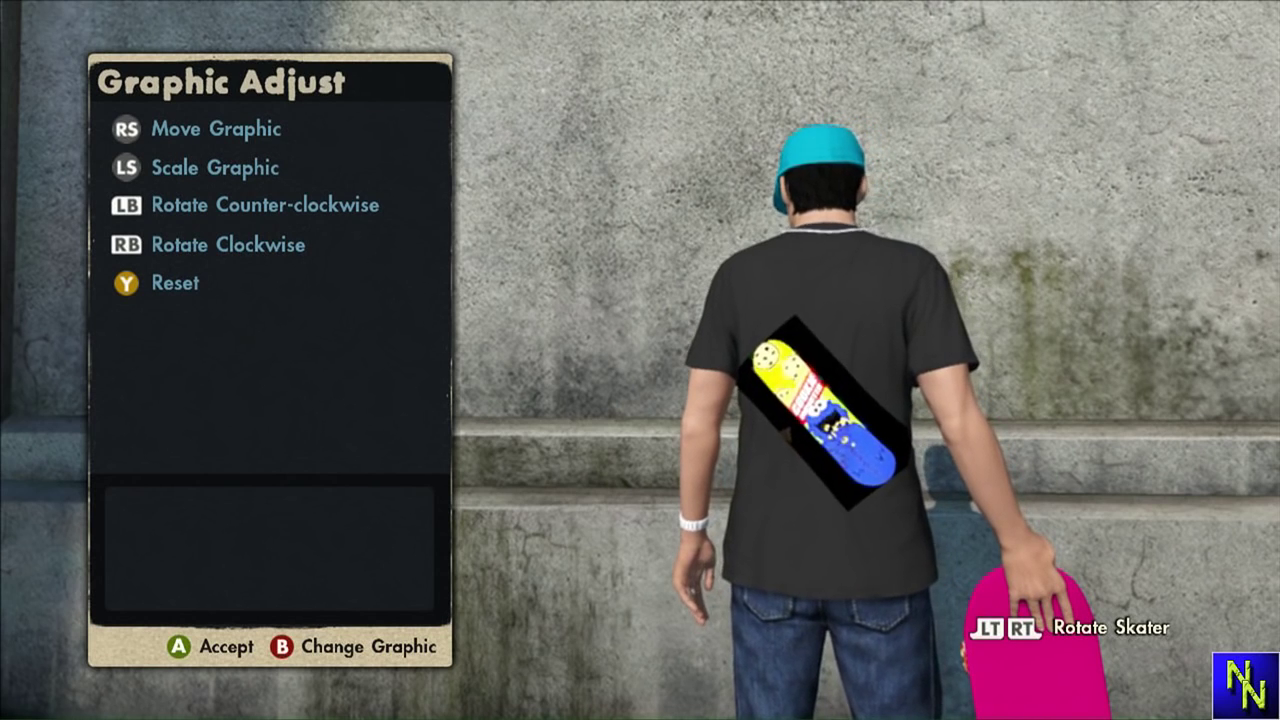
key("Escape")
Compare the black rectangle graphic 1 against graphic 2 by applying each in turn.
key("Up")
key("Return")
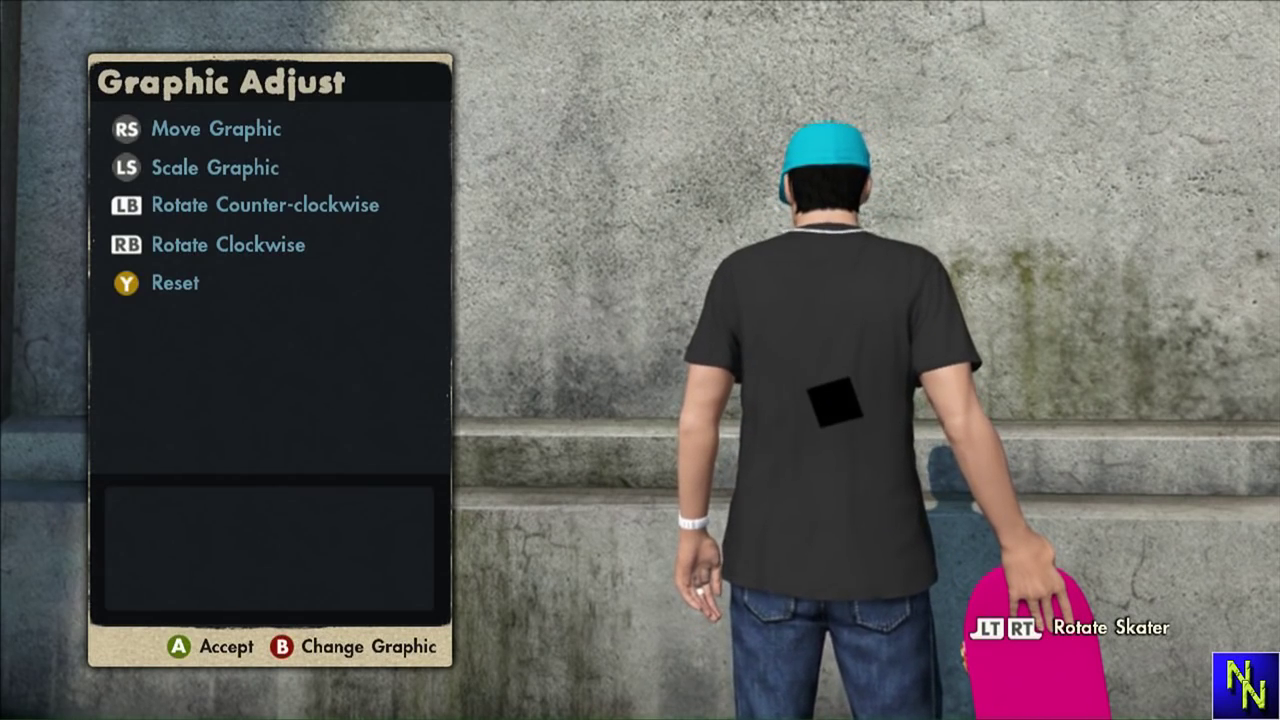
key("Escape")
key("Right")
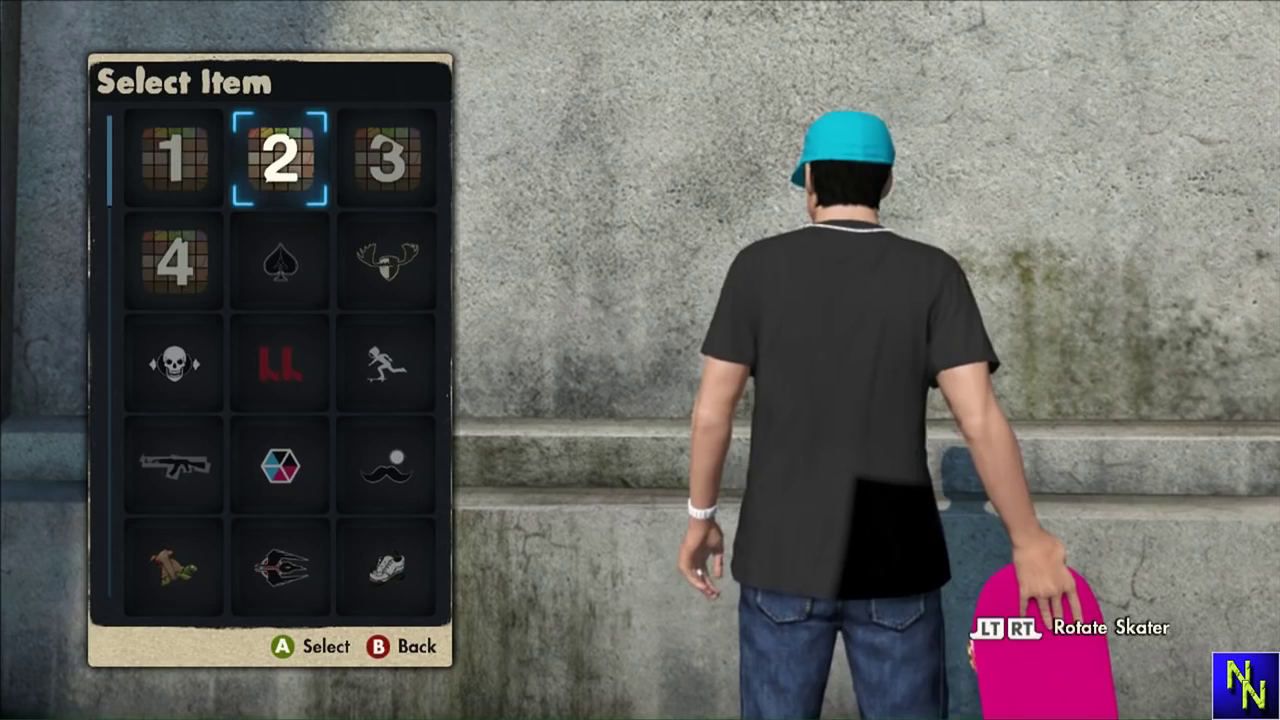
key("Return")
key("Escape")
key("Left")
key("Return")
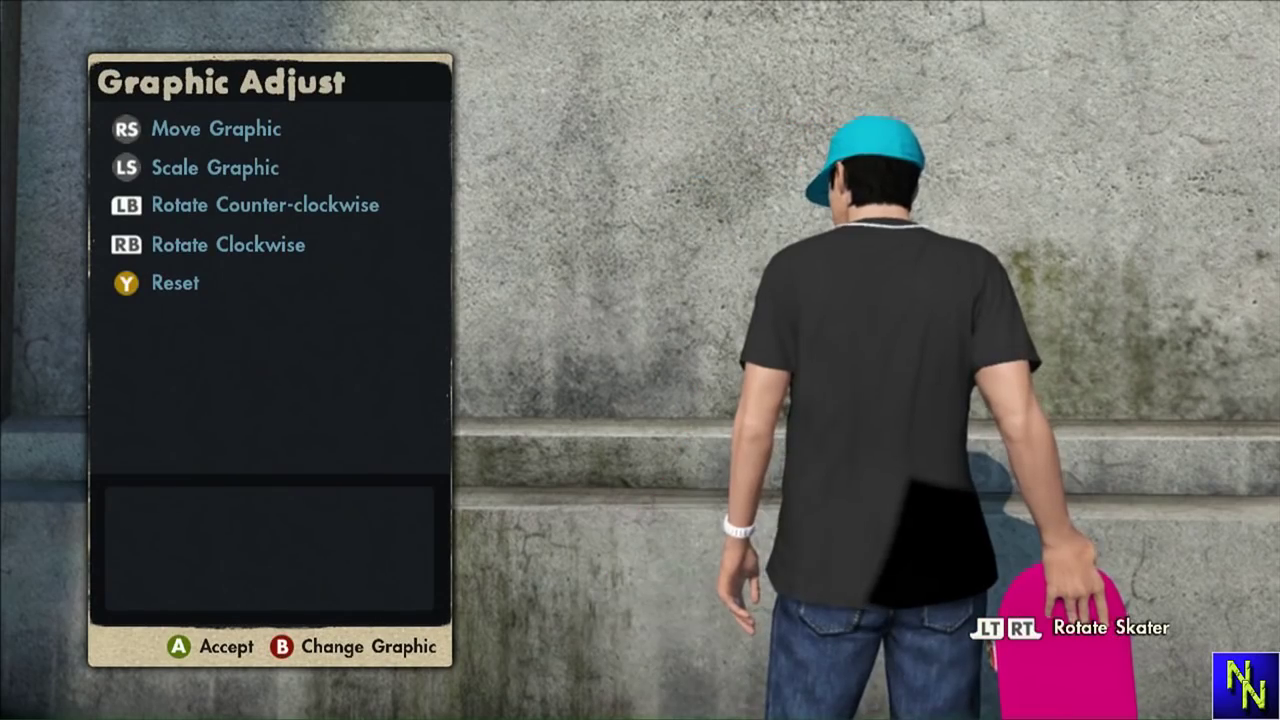
key("Escape")
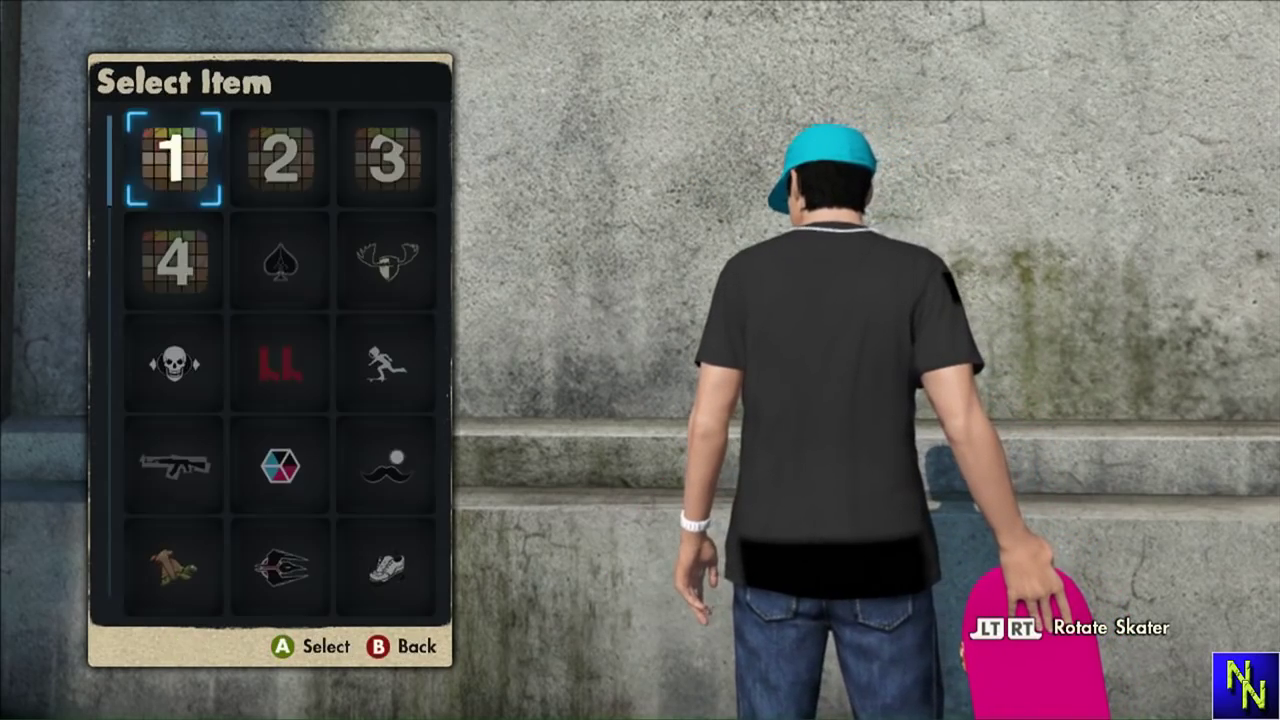
key("Right")
key("Return")
key("Escape")
Reapply black graphic 1, switch to graphic 2, and exit the menus to resume skating.
key("Left")
key("Return")
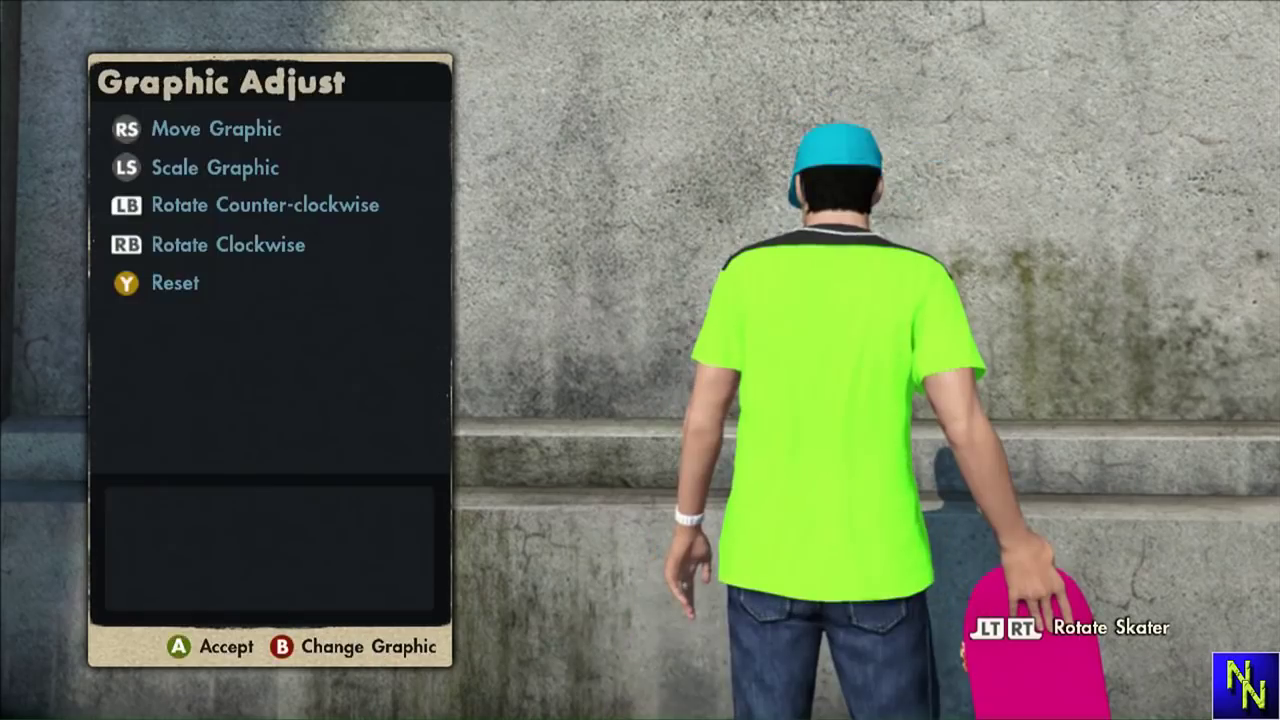
key("Escape")
key("Return")
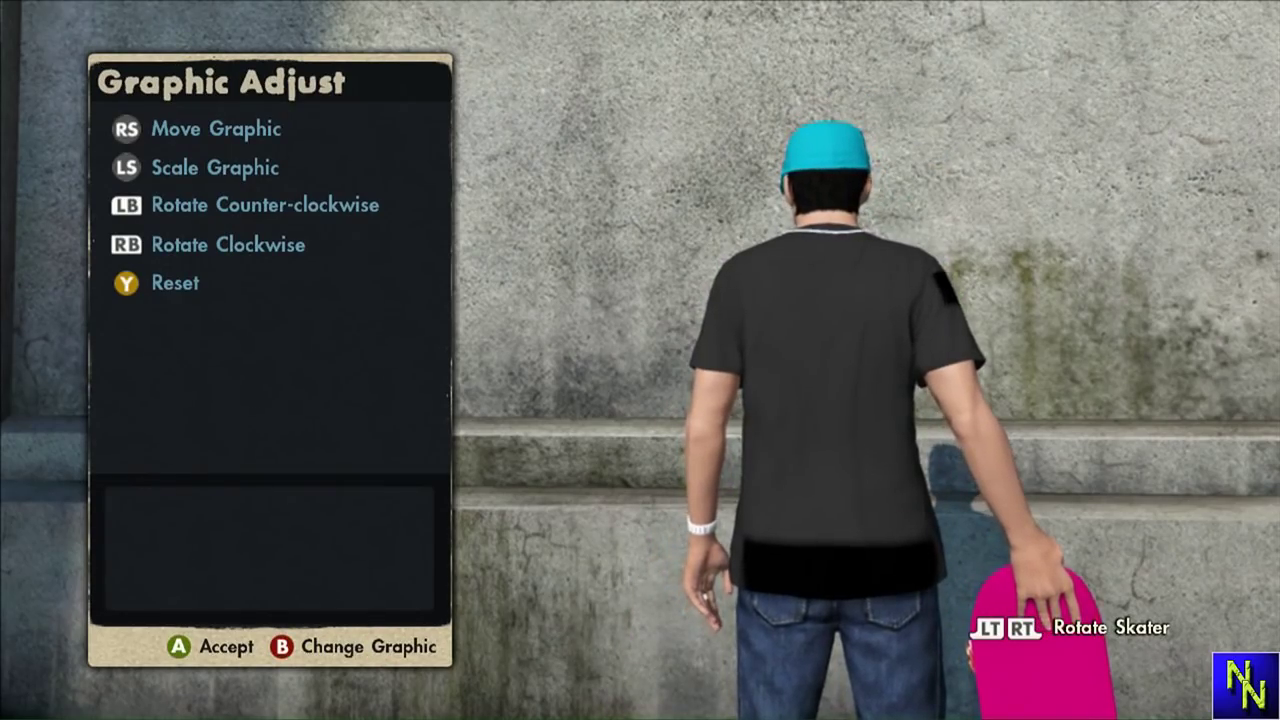
key("Escape")
key("Right")
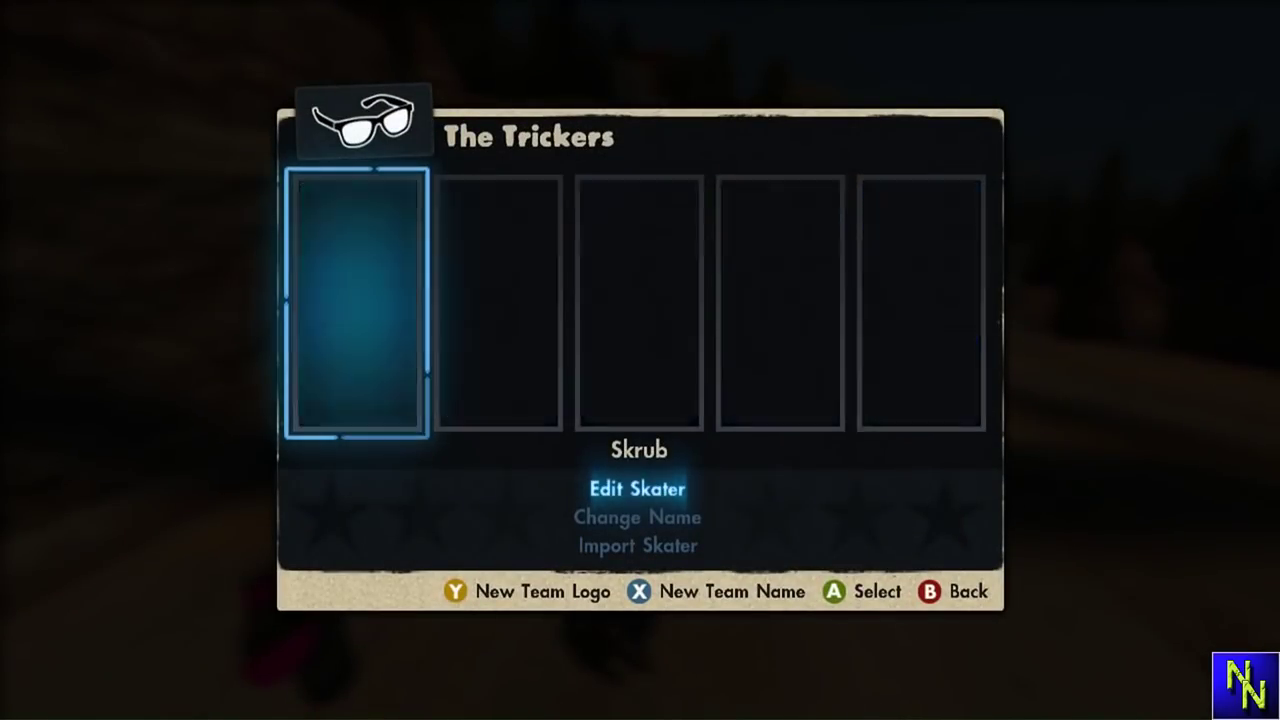
key("Escape")
key("Escape")
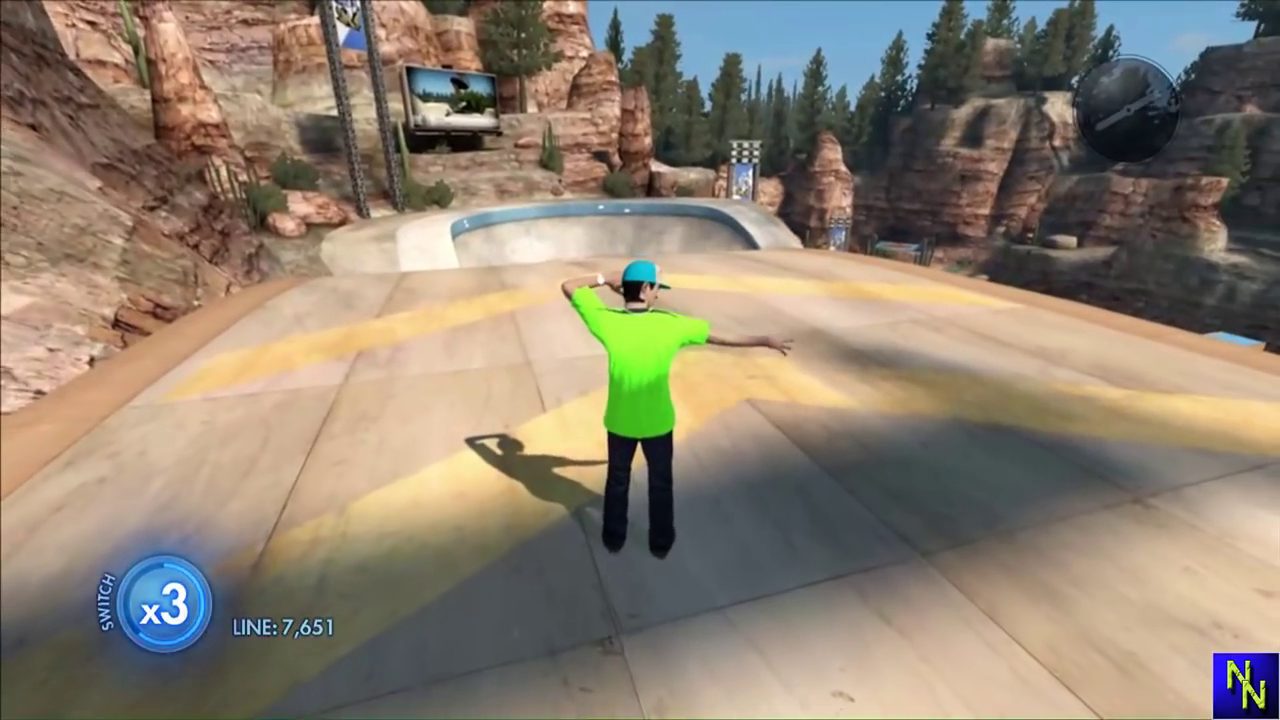